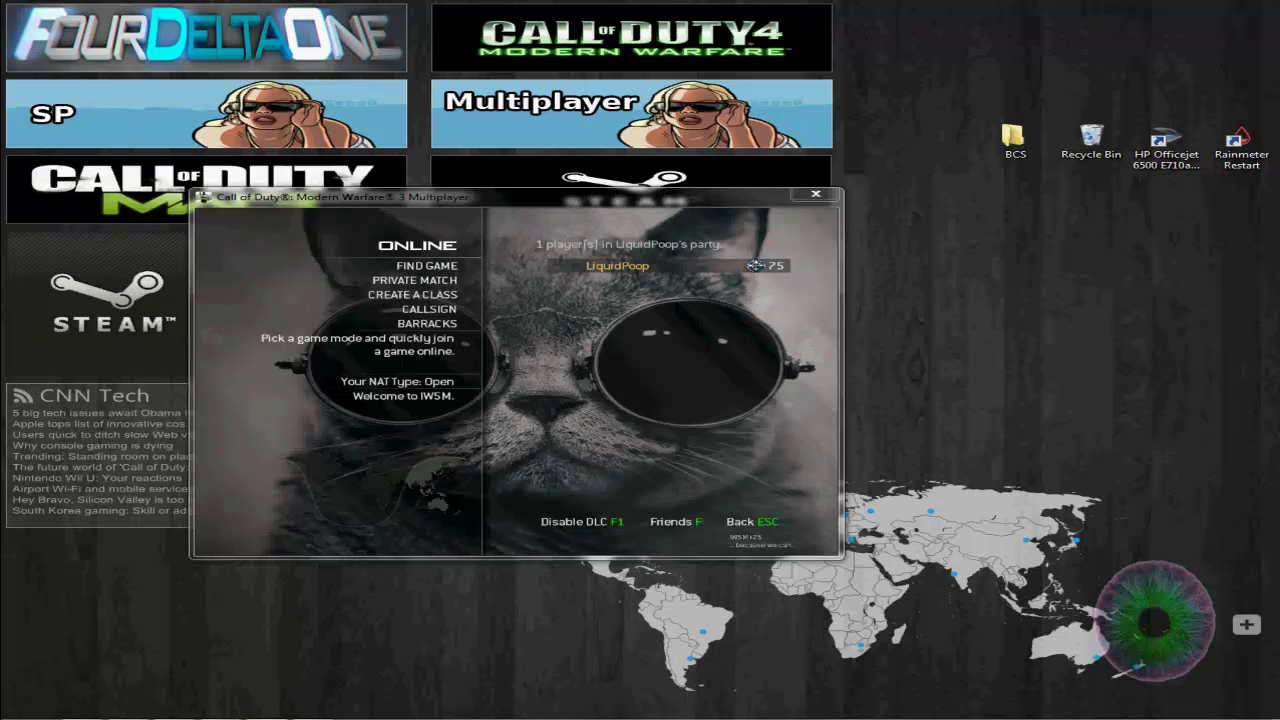
Close the WinRAR window showing easy_background_changer_xp.rar.
mouse_move(220, 716)
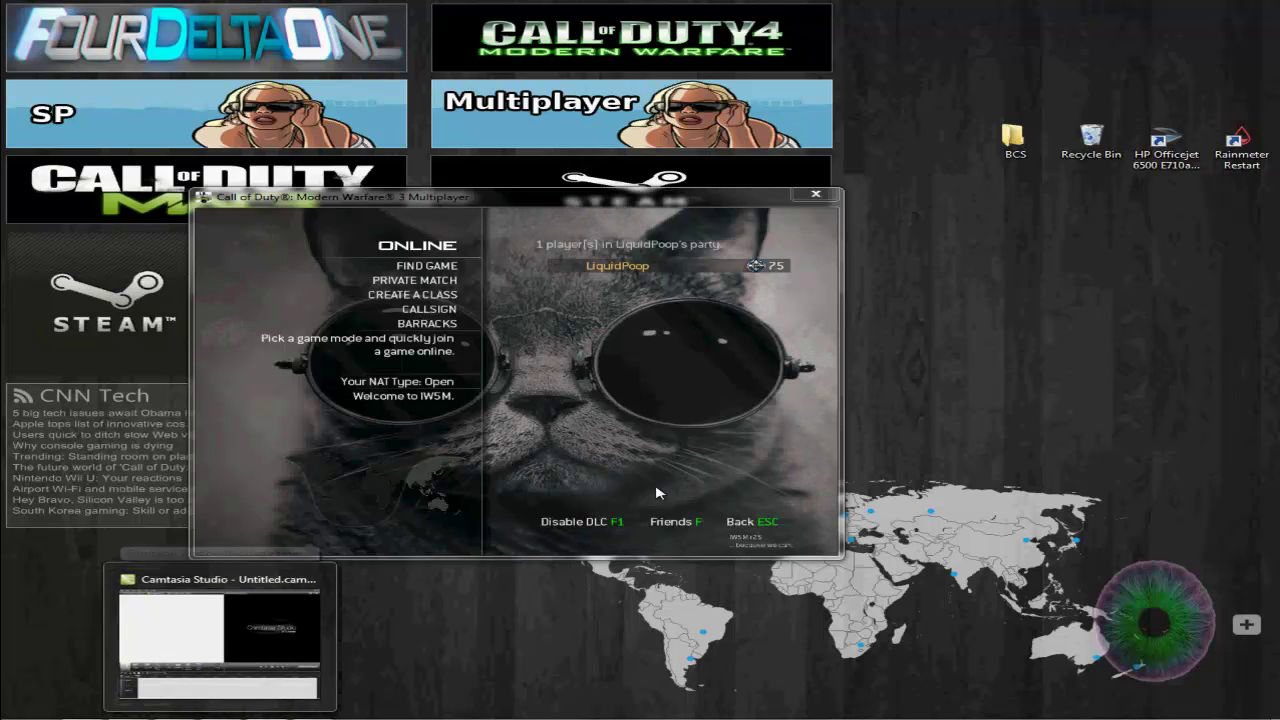
click(628, 287)
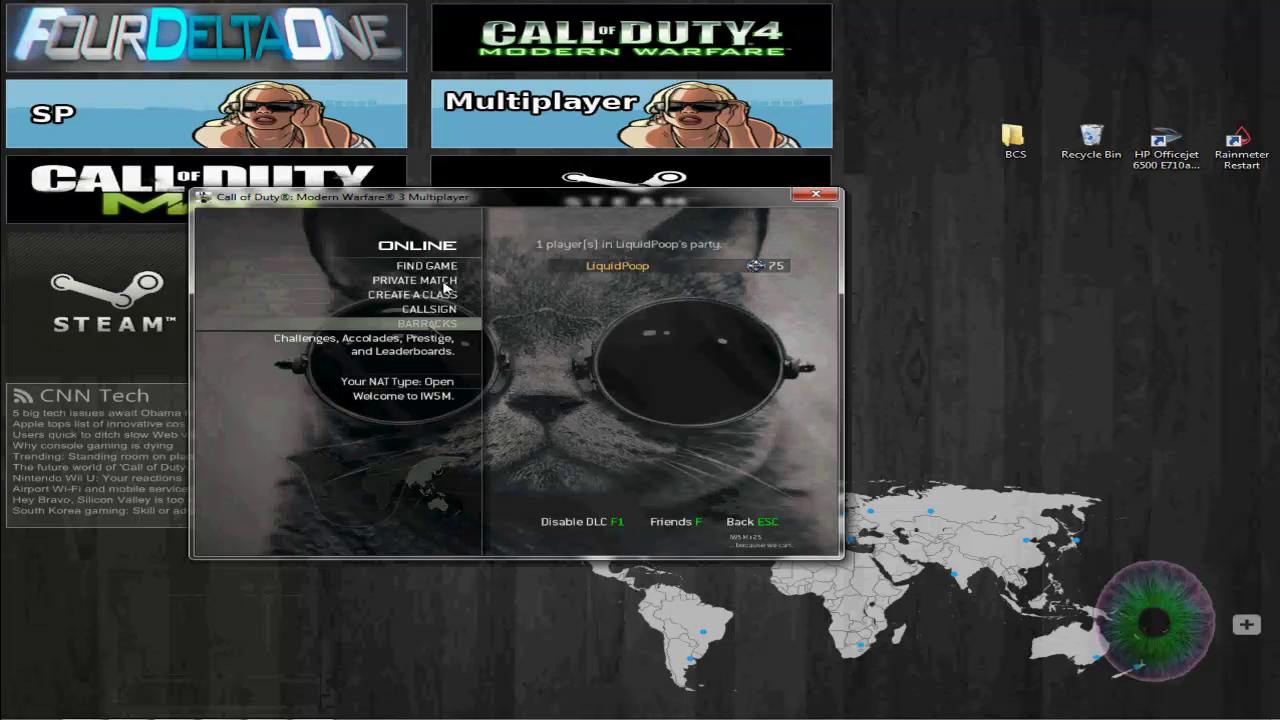
key(alt+Tab)
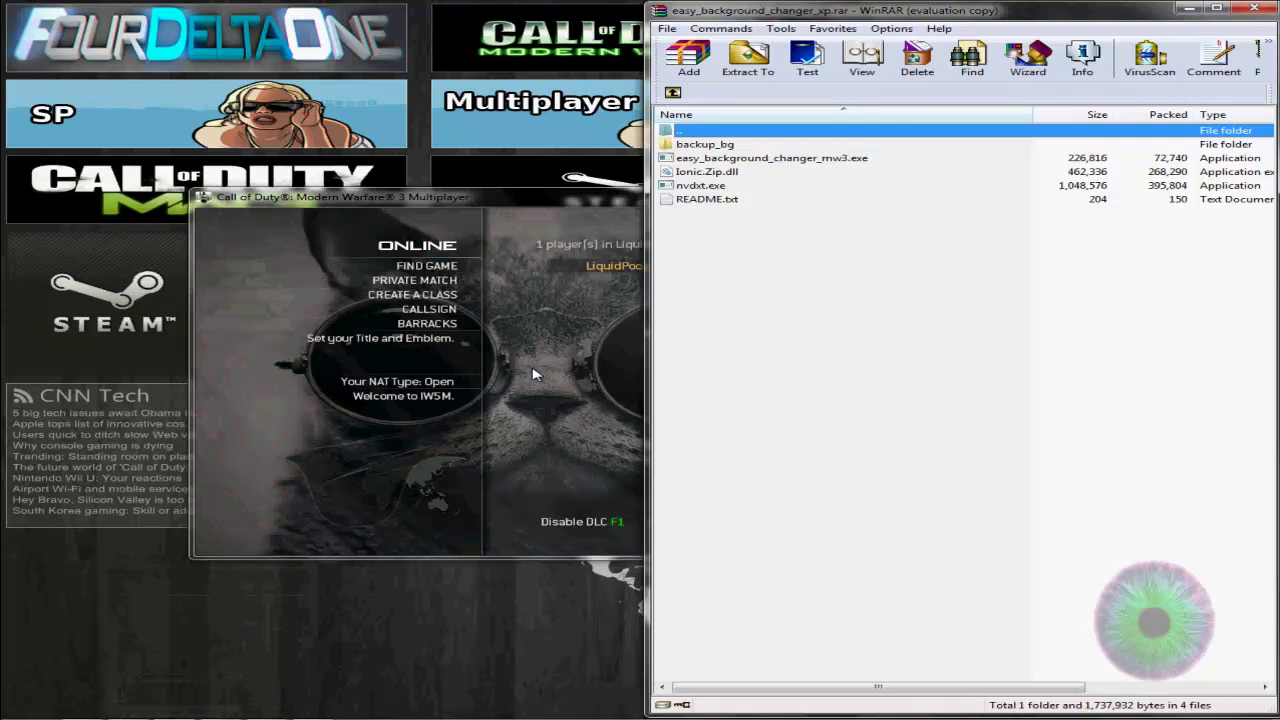
click(1254, 8)
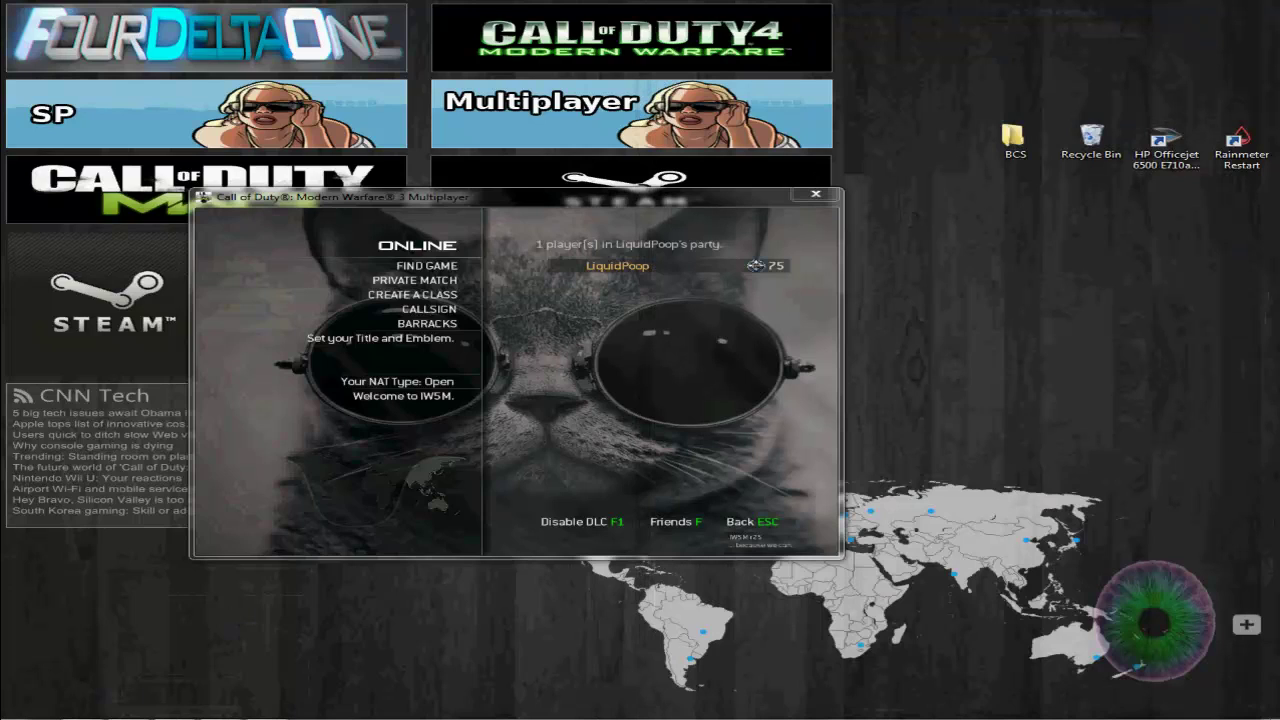
Open the MW3 Background Chnager folder inside Add. Programs in the call of duty modern warfare 3 folder.
click(179, 716)
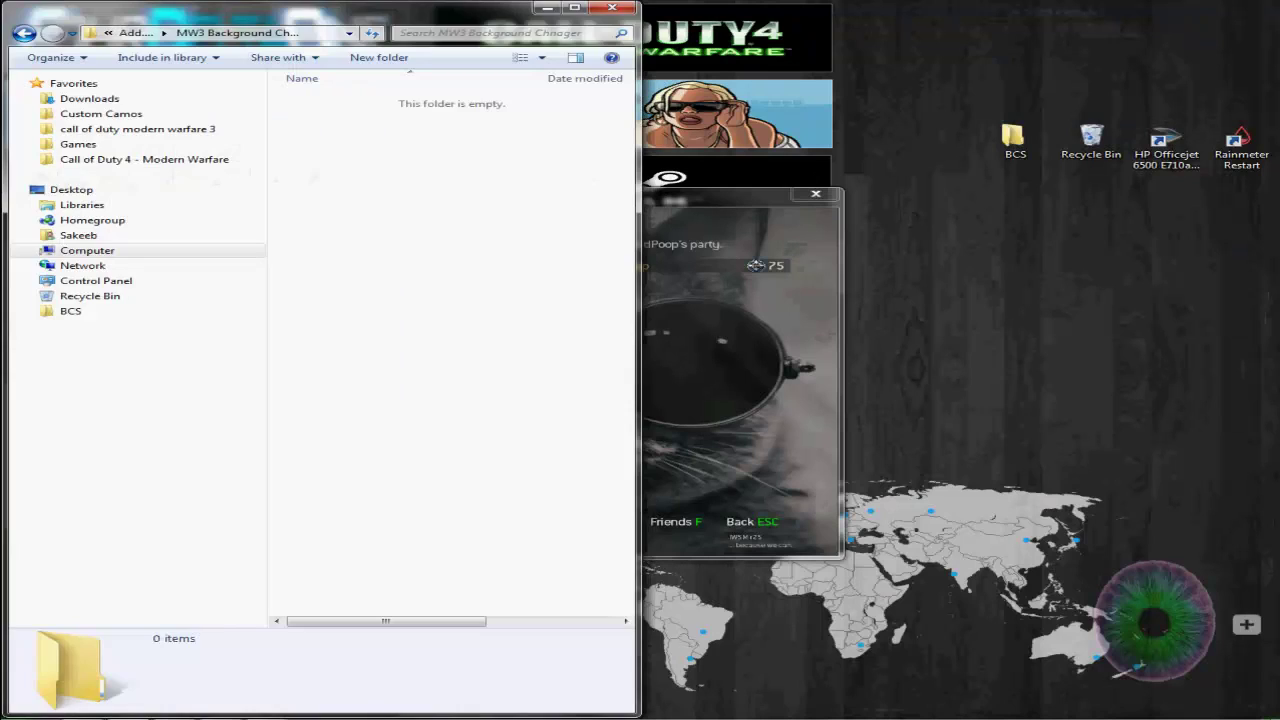
click(135, 39)
click(352, 100)
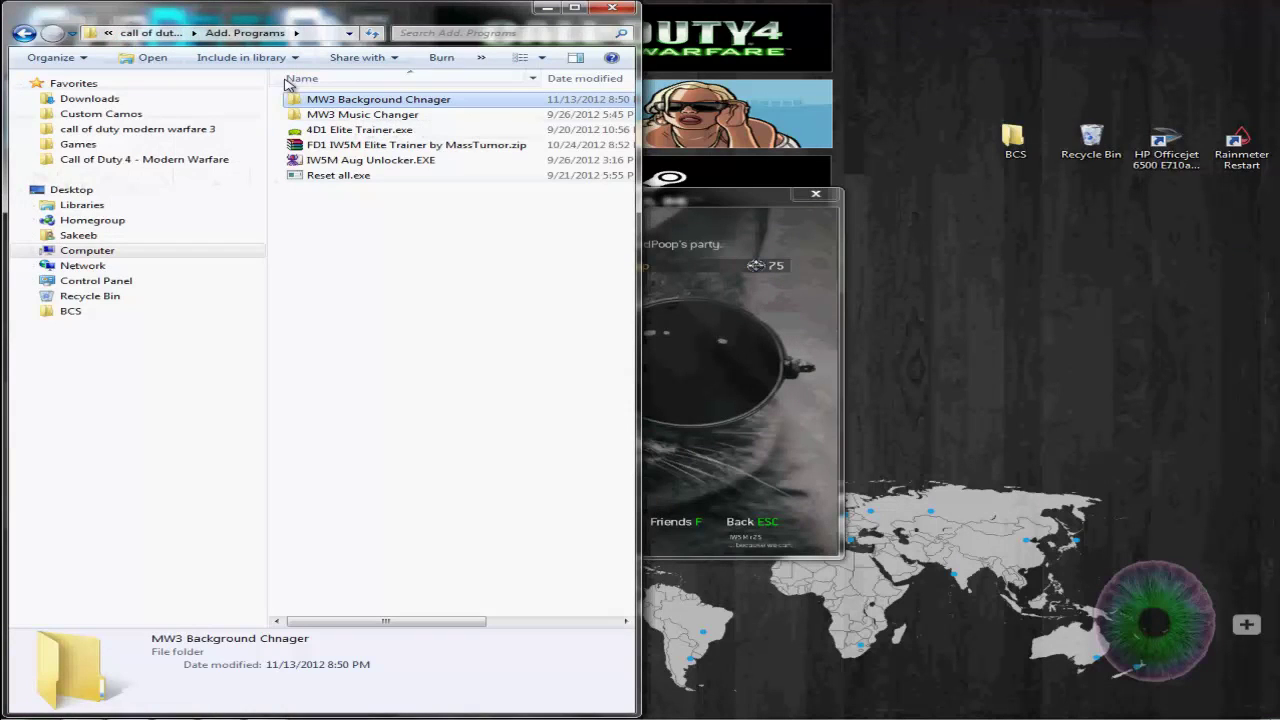
click(155, 33)
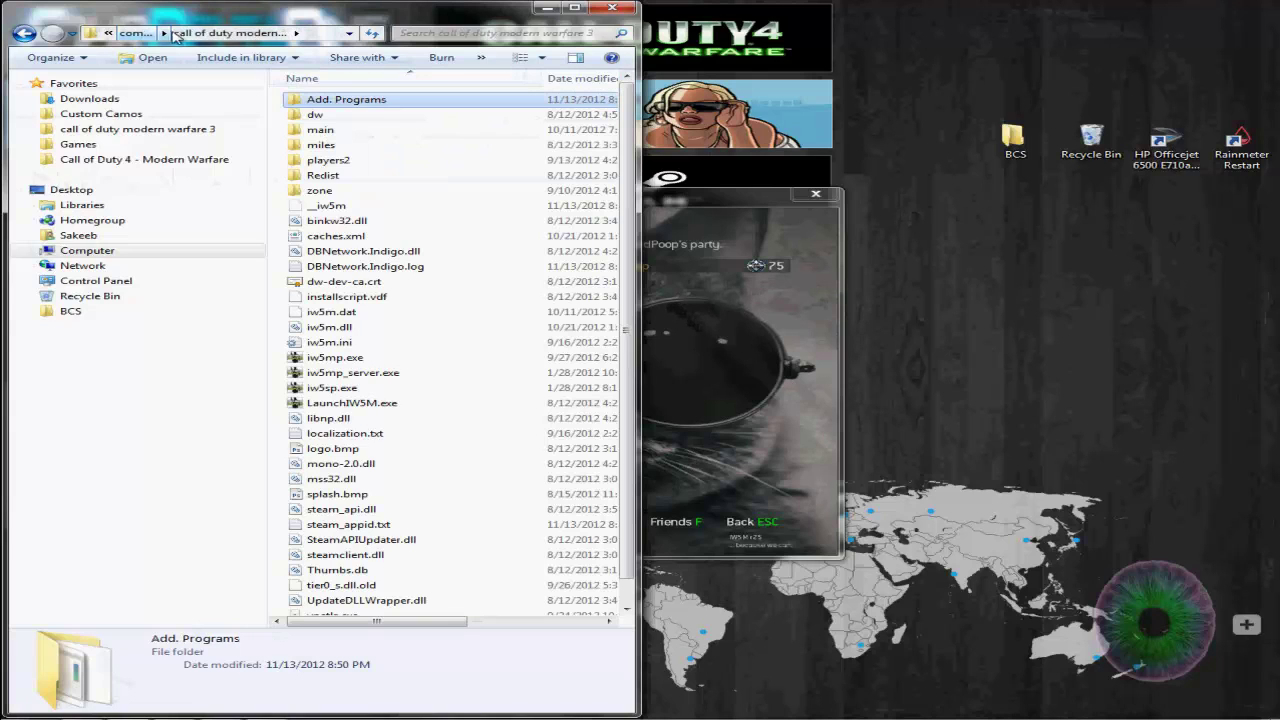
double_click(338, 103)
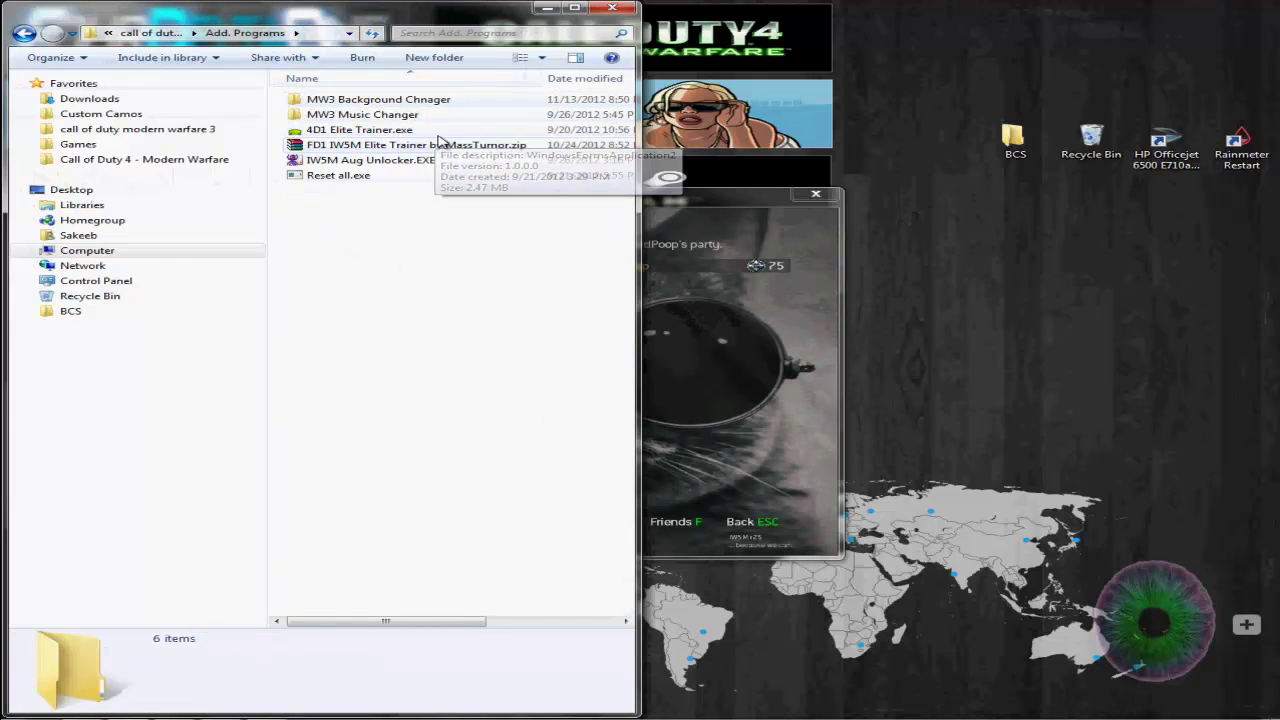
click(440, 104)
double_click(440, 104)
Open easy_background_changer_xp.rar from the Downloads folder in WinRAR and close the Downloads window.
key(super)
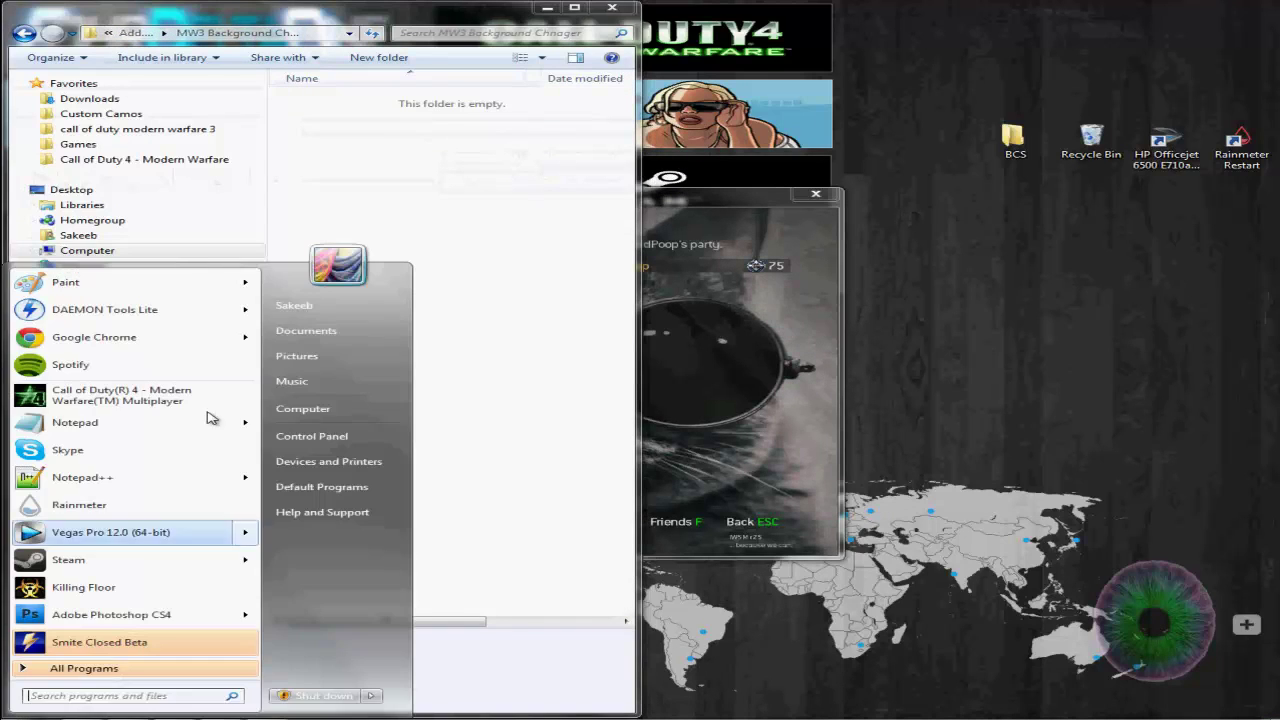
click(319, 312)
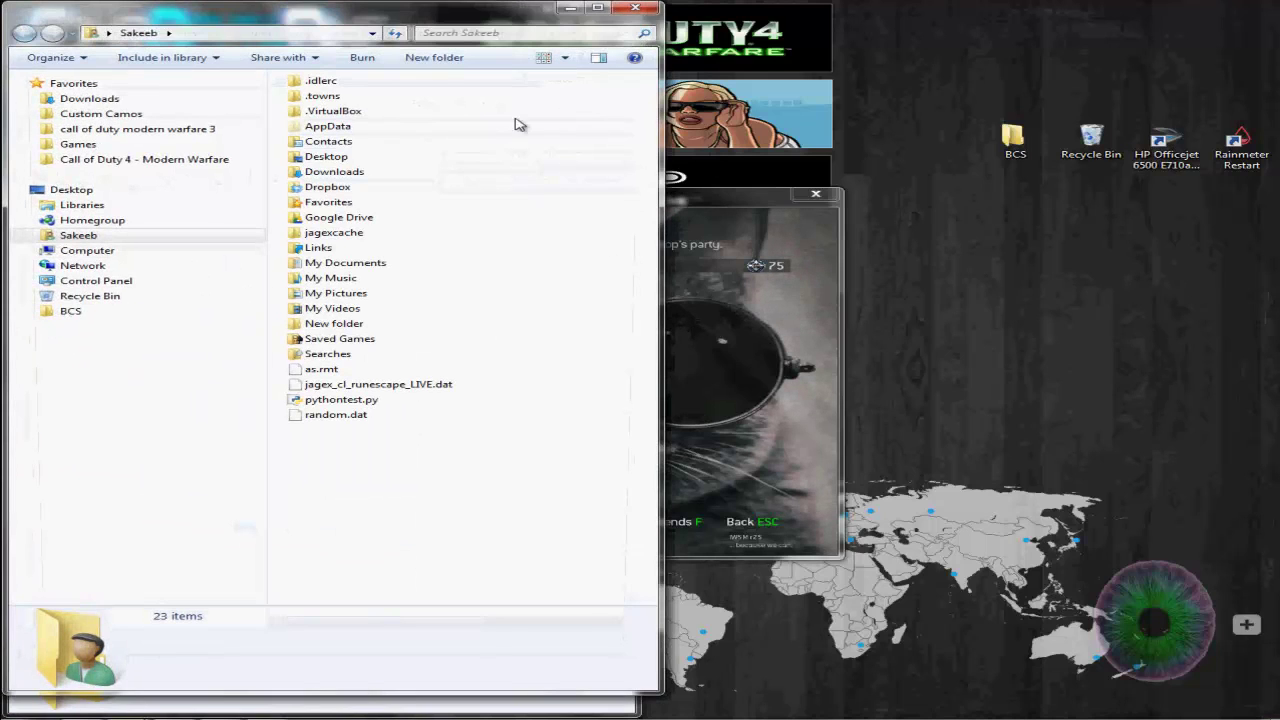
click(103, 97)
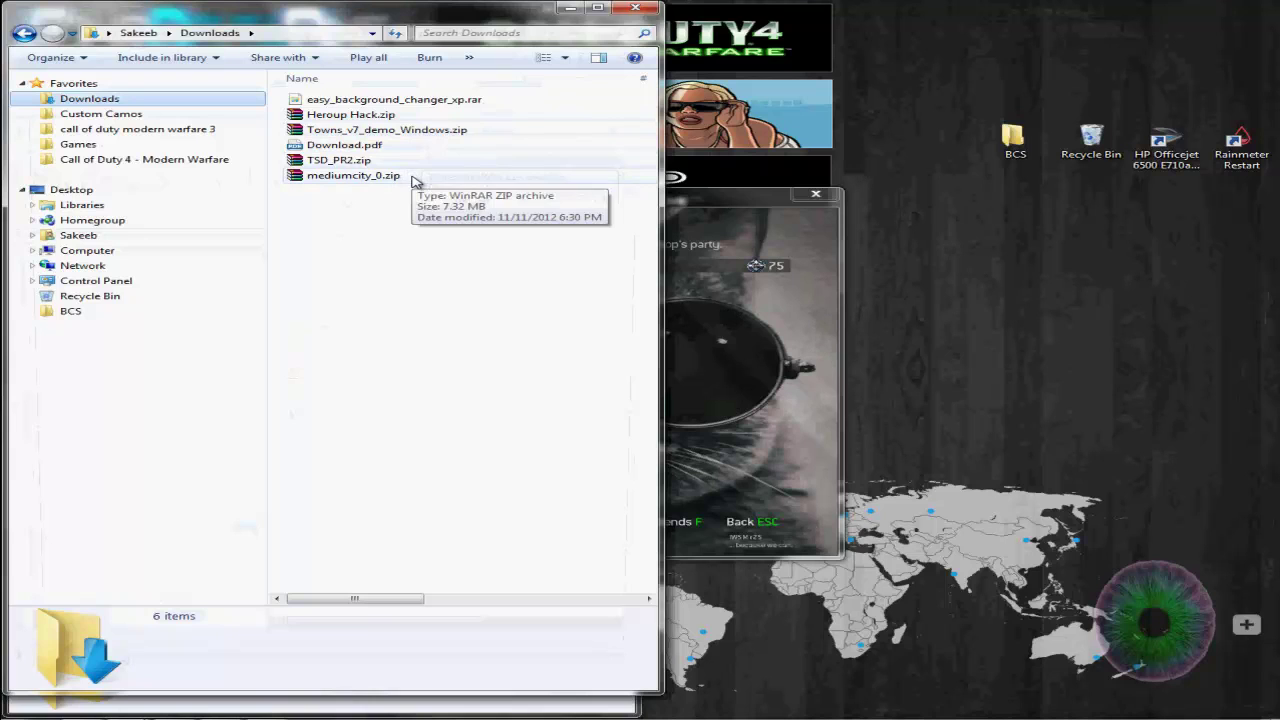
click(440, 100)
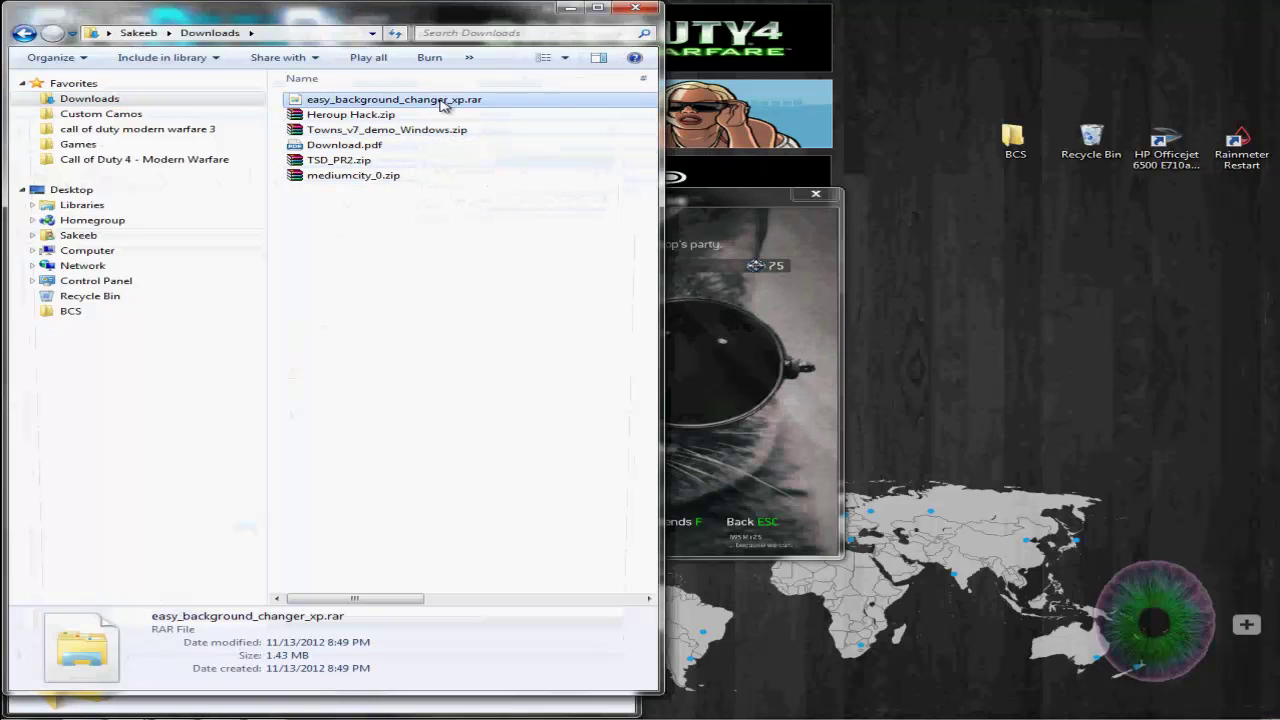
right_click(440, 100)
mouse_move(557, 171)
click(805, 203)
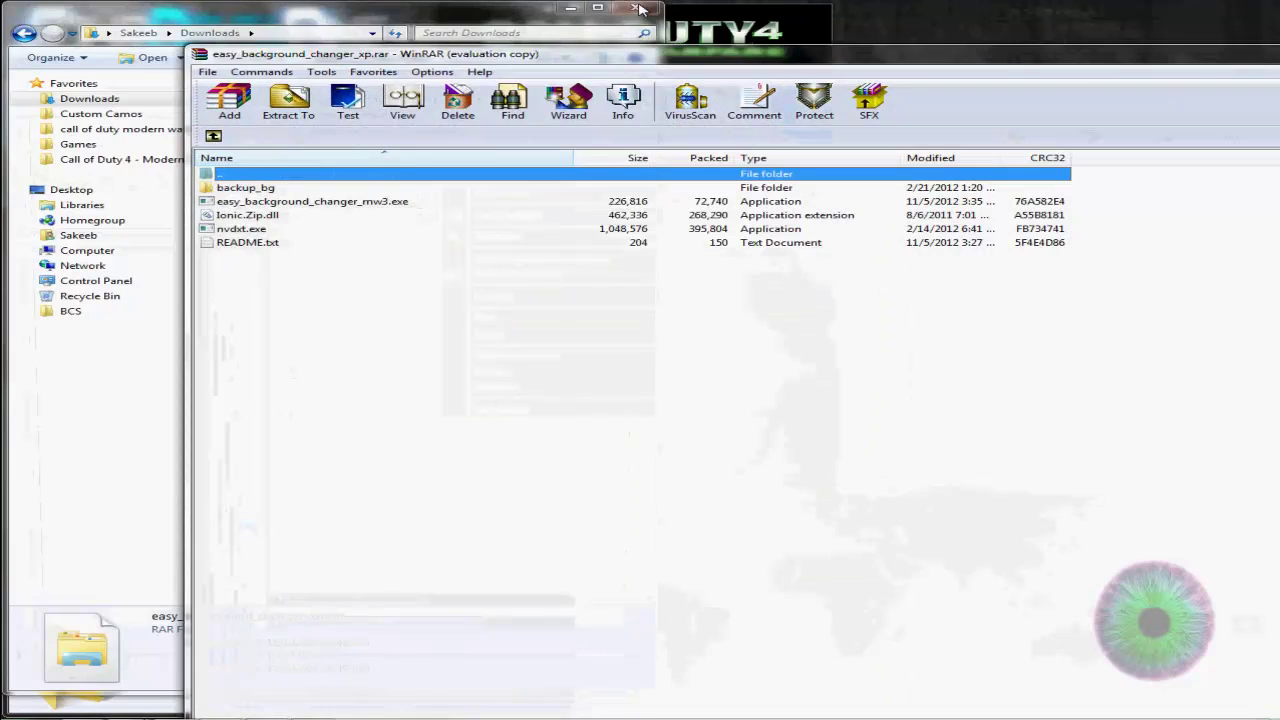
click(638, 8)
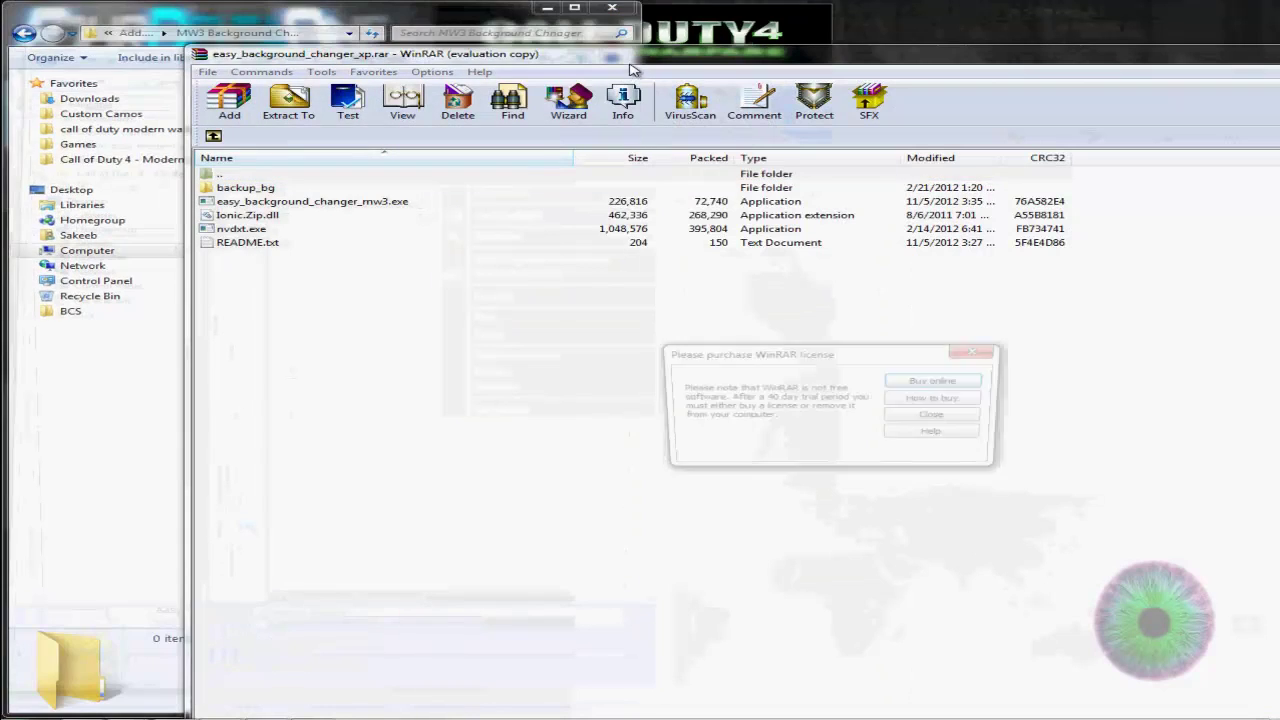
click(937, 416)
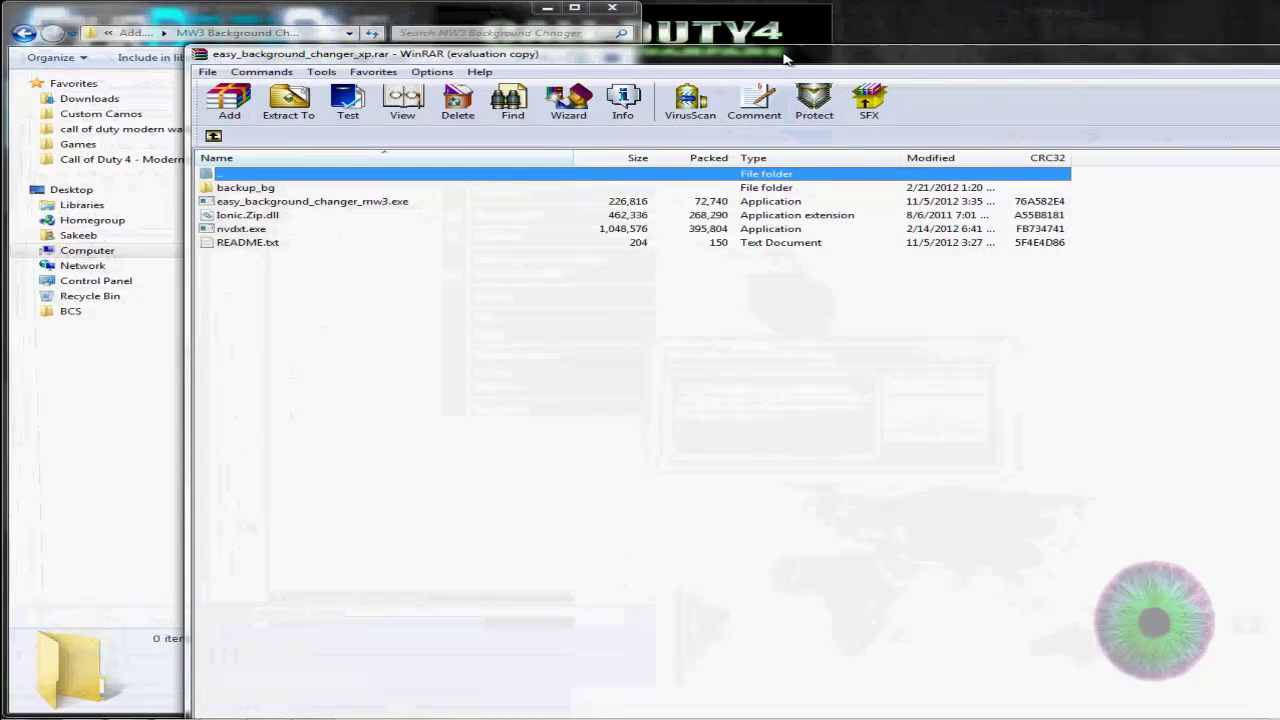
Extract all contents of the archive into the MW3 Background Chnager folder and close WinRAR.
drag(900, 54, 1279, 54)
drag(774, 249, 694, 150)
drag(694, 150, 322, 166)
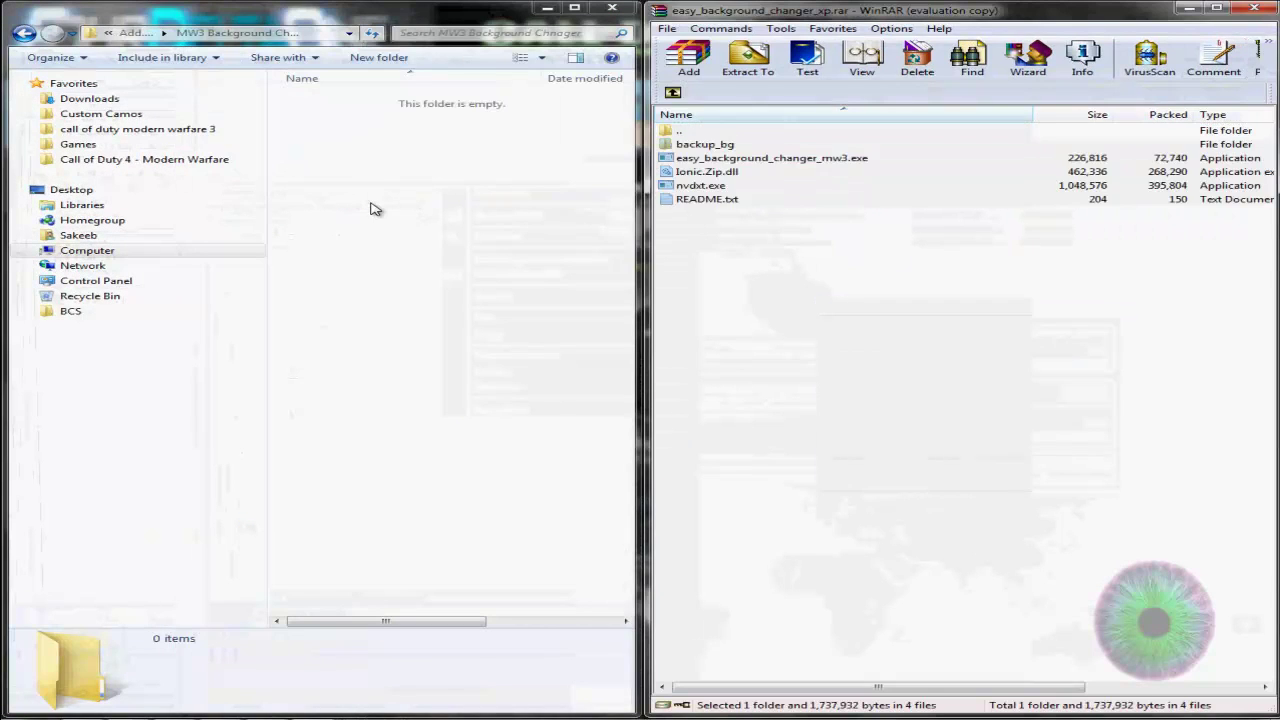
click(1255, 9)
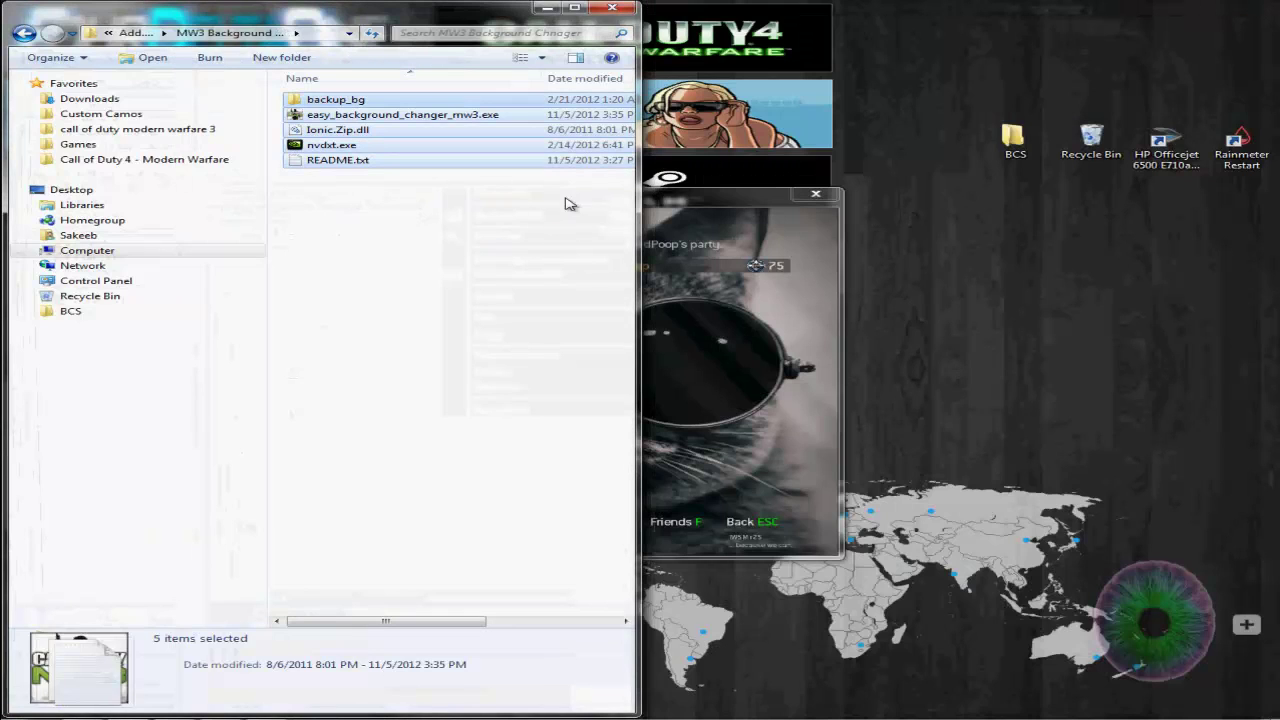
click(520, 203)
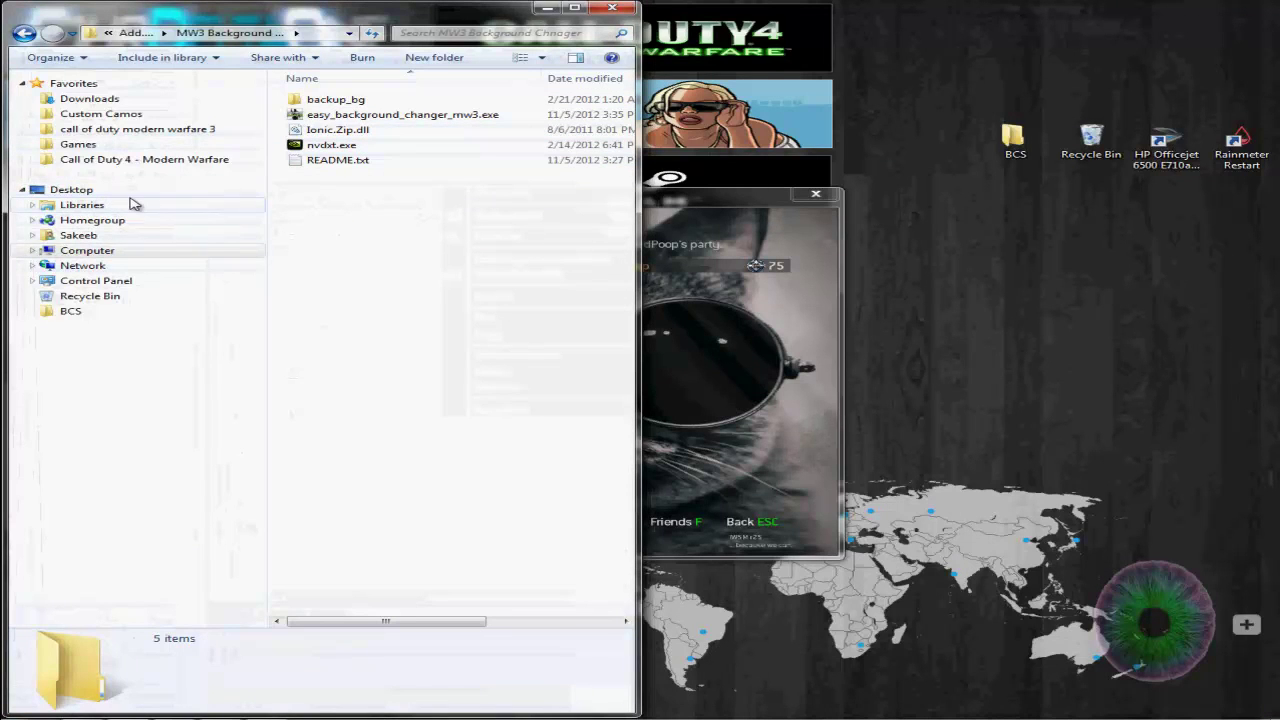
Paste the copied wp.png image into the MW3 Background Chnager folder.
click(120, 238)
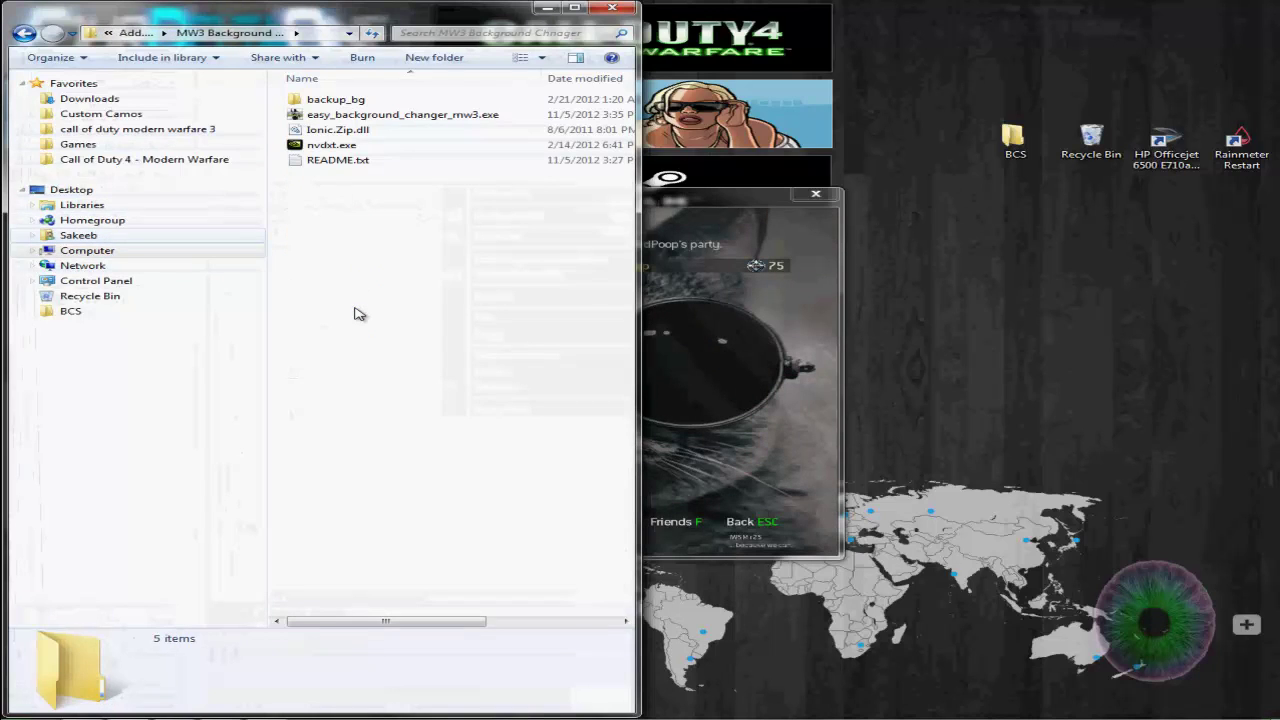
right_click(403, 226)
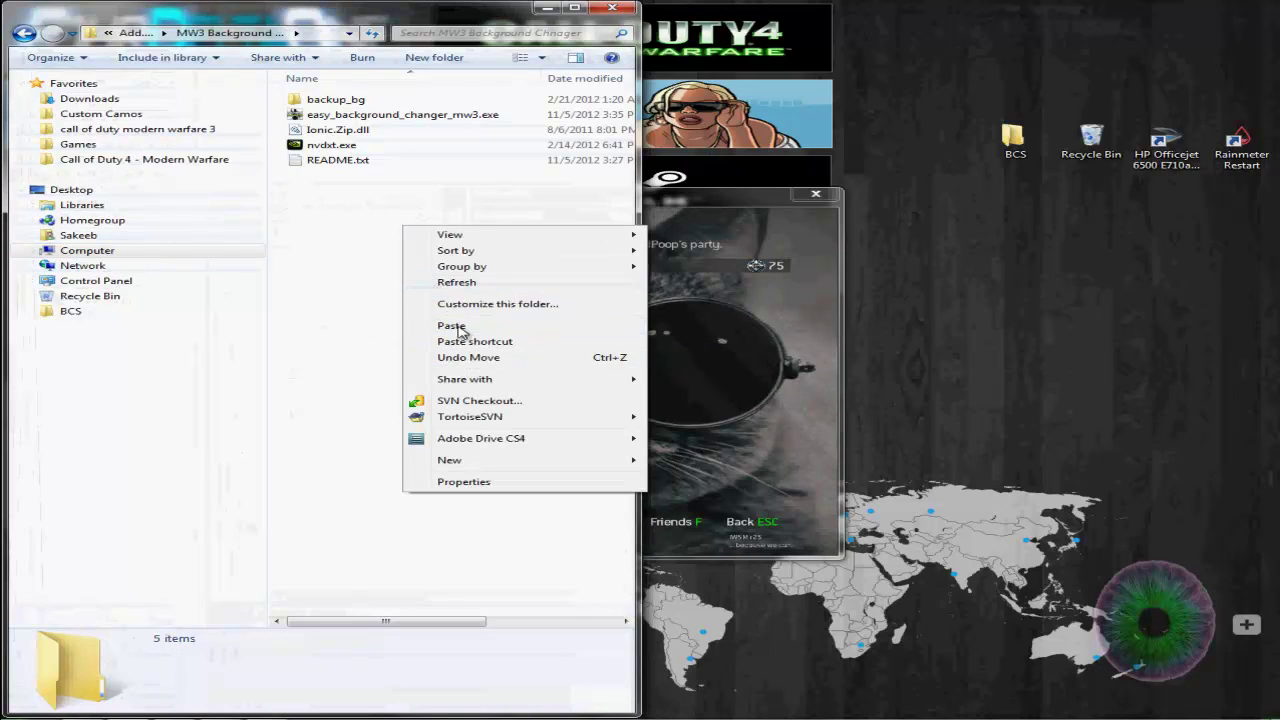
click(450, 325)
click(388, 232)
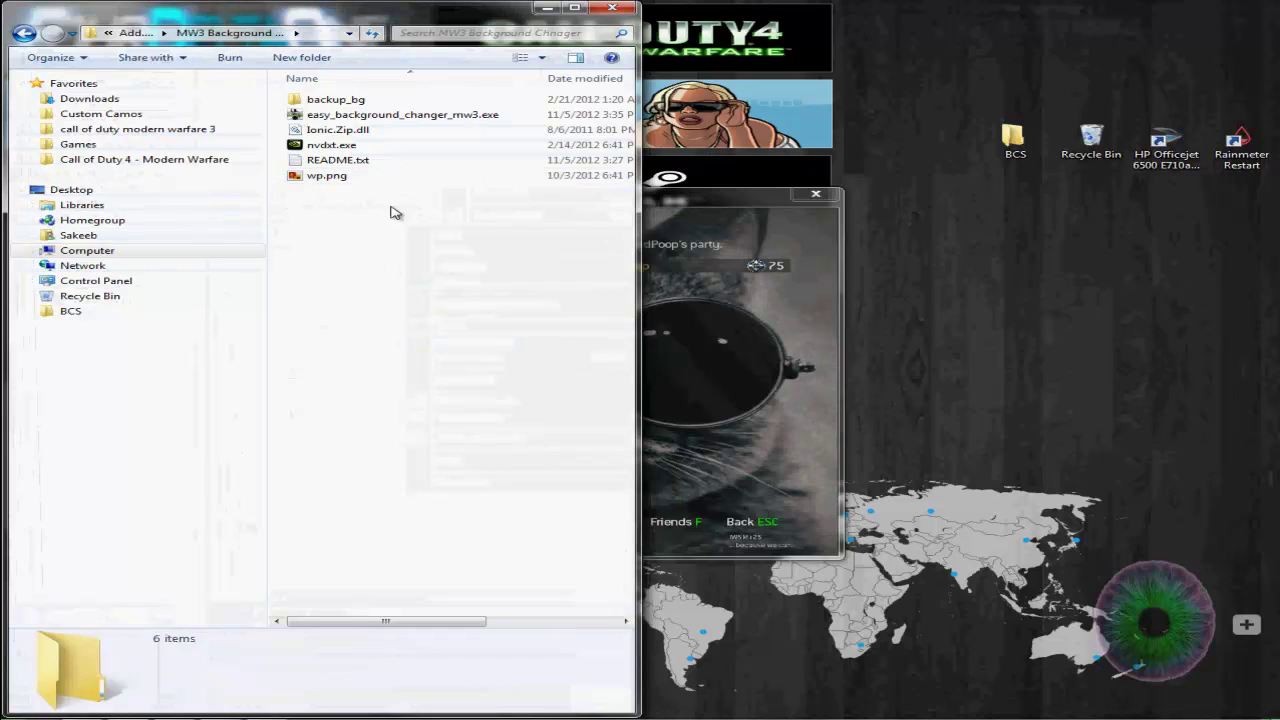
Launch easy_background_changer_mw3.exe and load wp.png as the background image file.
click(410, 116)
double_click(413, 117)
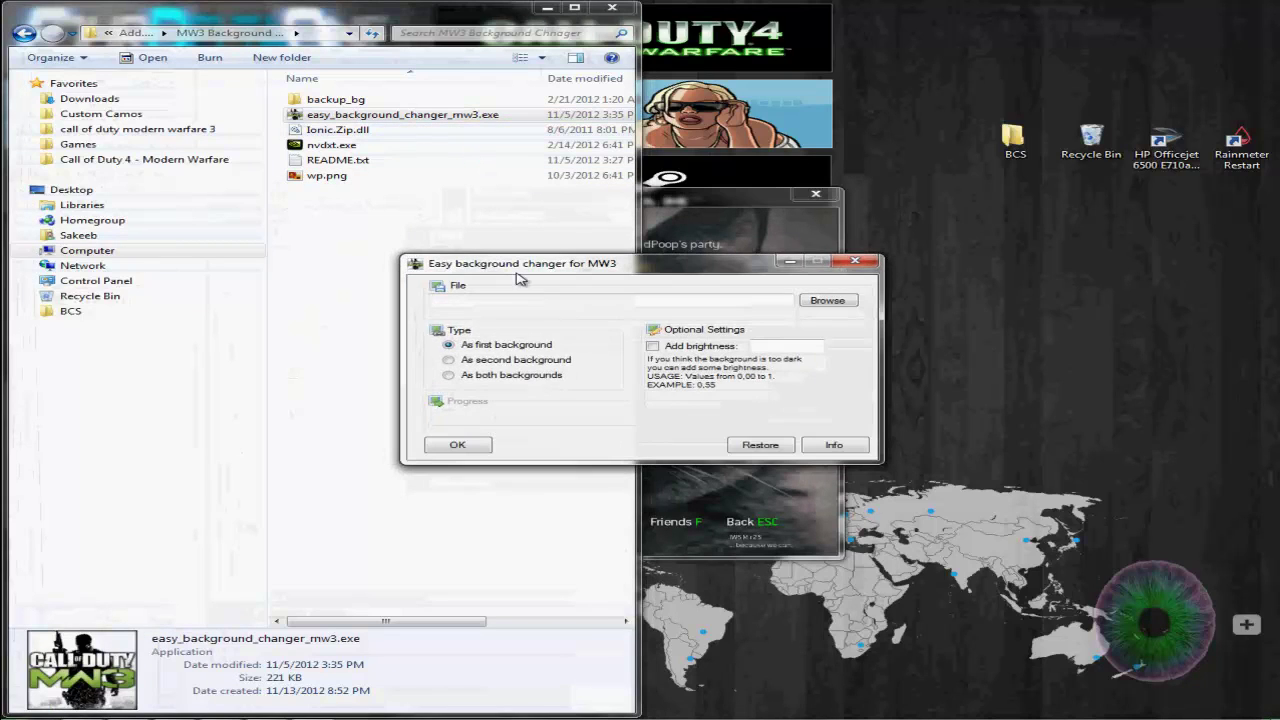
click(818, 304)
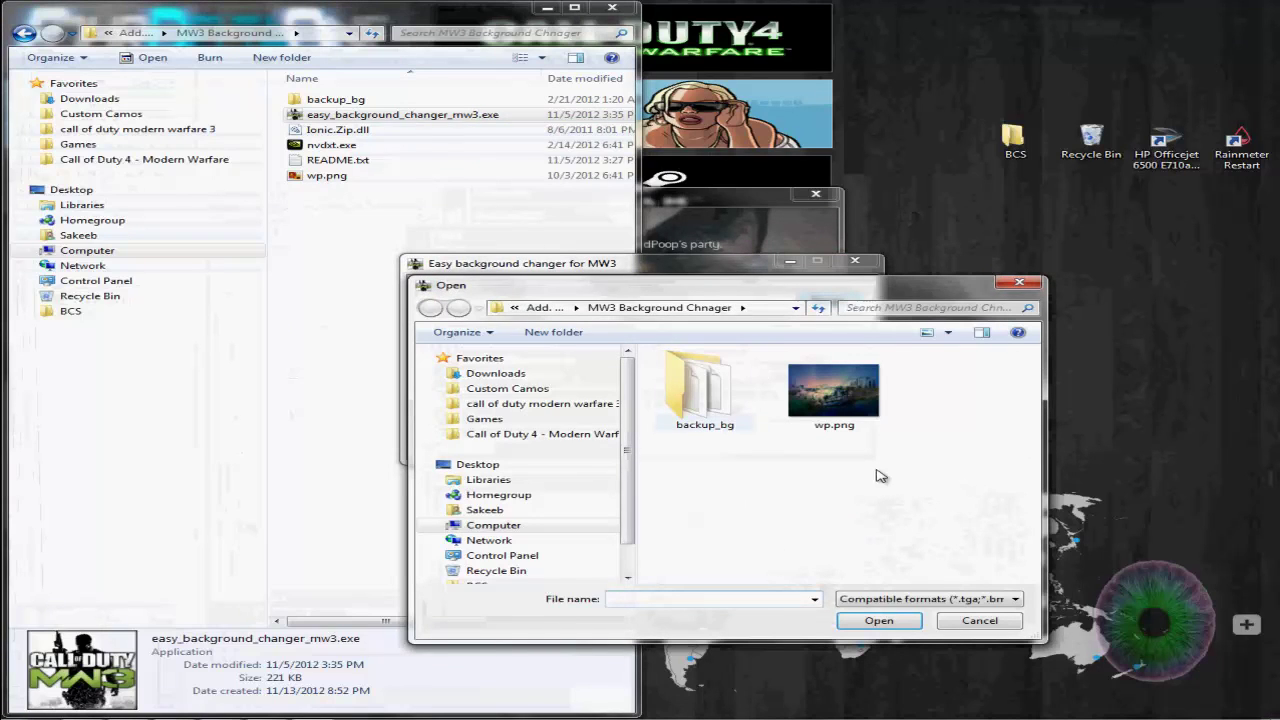
click(860, 405)
click(878, 622)
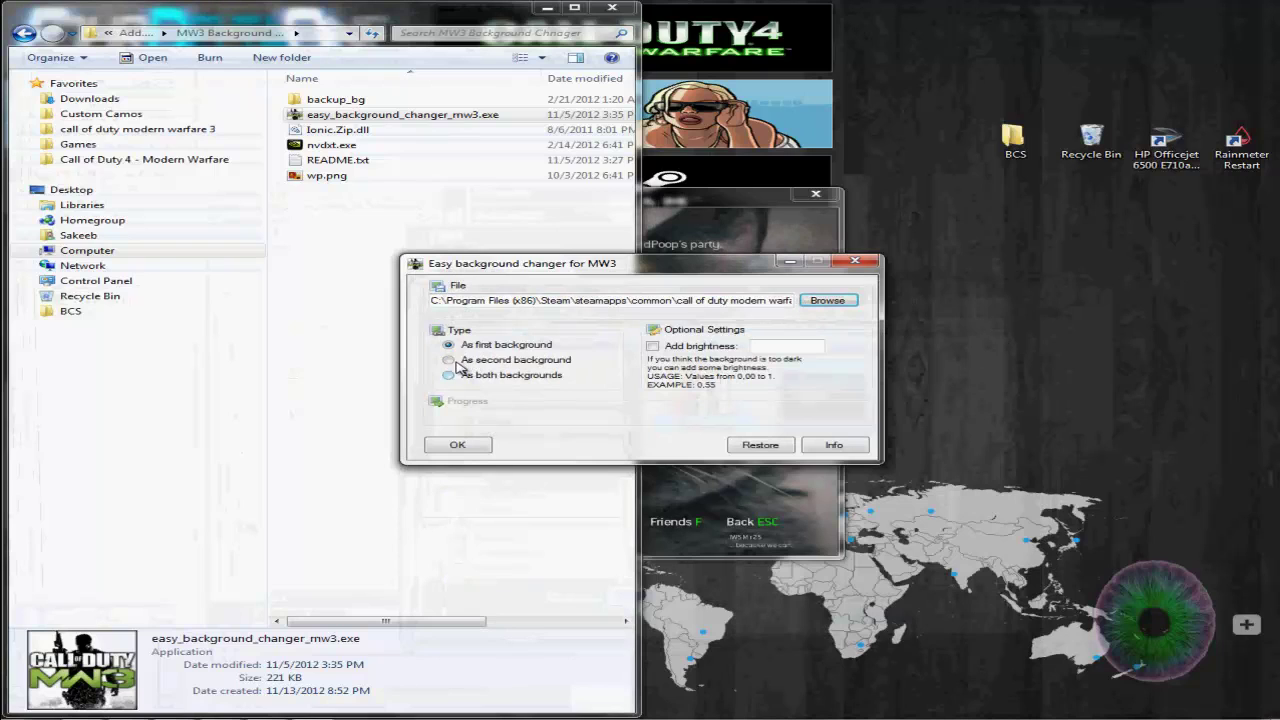
Switch to Modern Warfare 3 and examine the backgrounds behind its Multiplayer, Online, Find Game and Custom Classes menus.
click(741, 203)
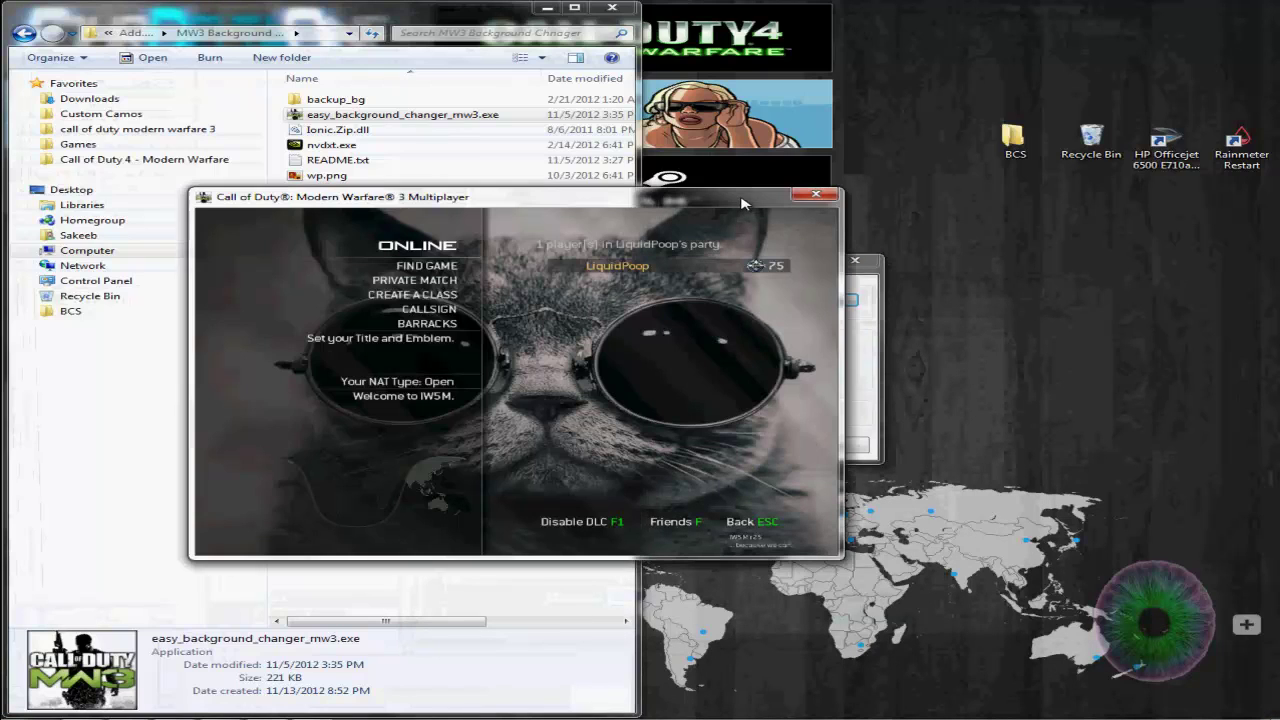
click(746, 524)
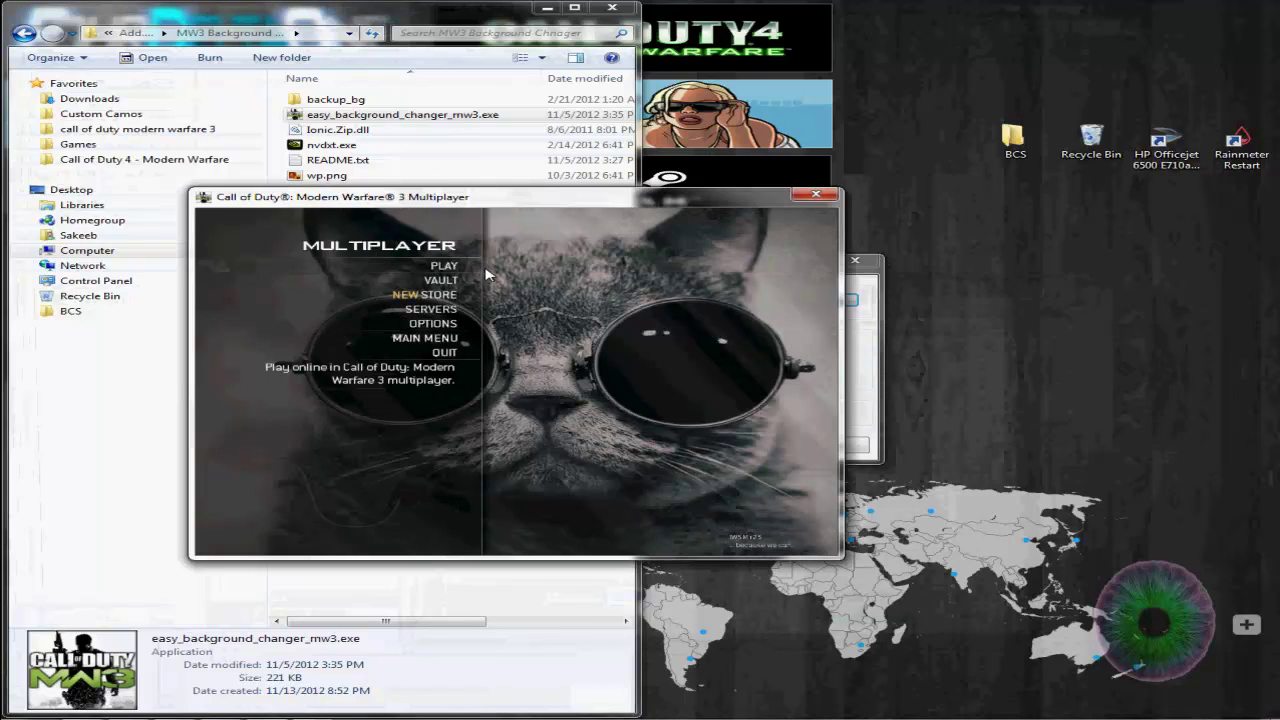
click(443, 266)
click(441, 268)
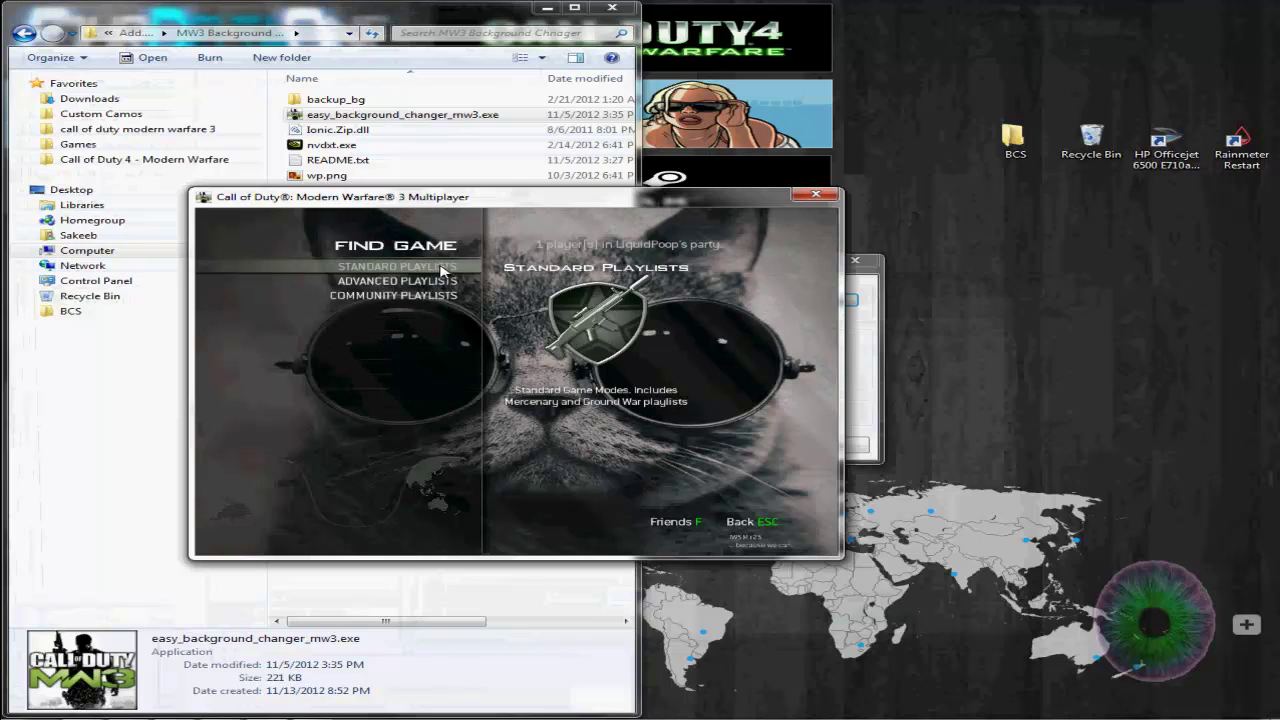
click(441, 268)
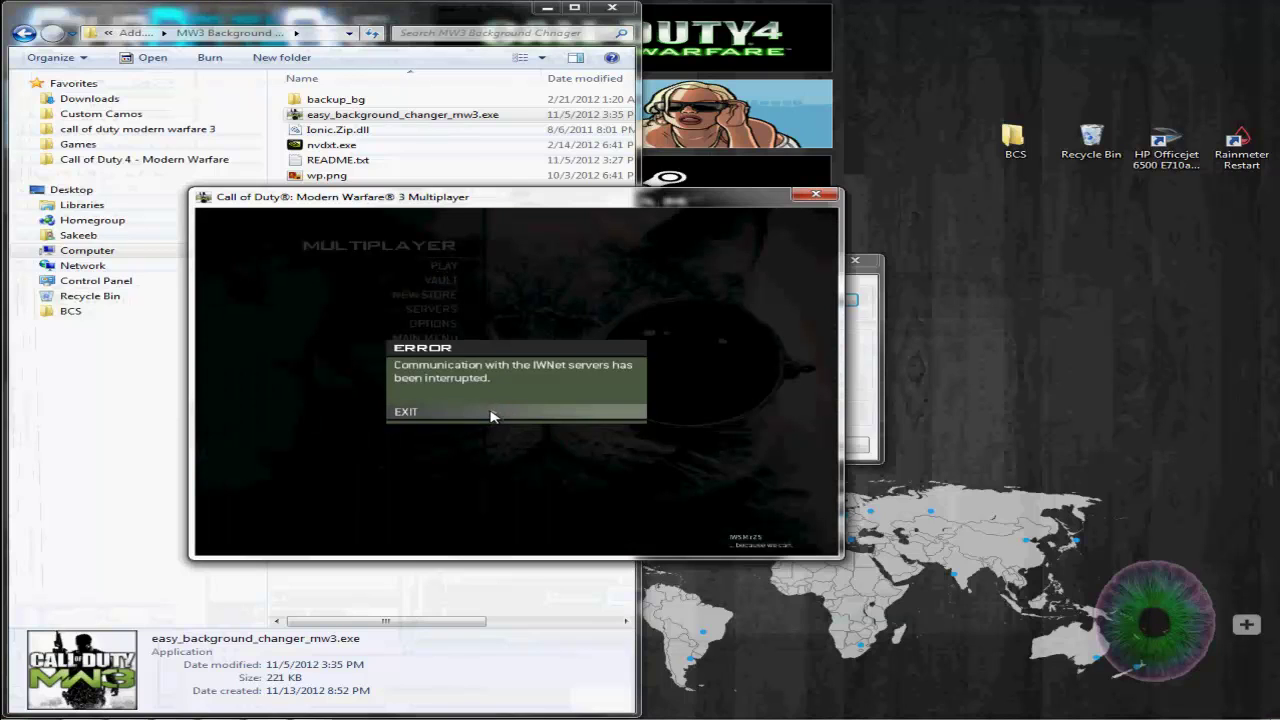
click(491, 416)
click(443, 266)
click(440, 292)
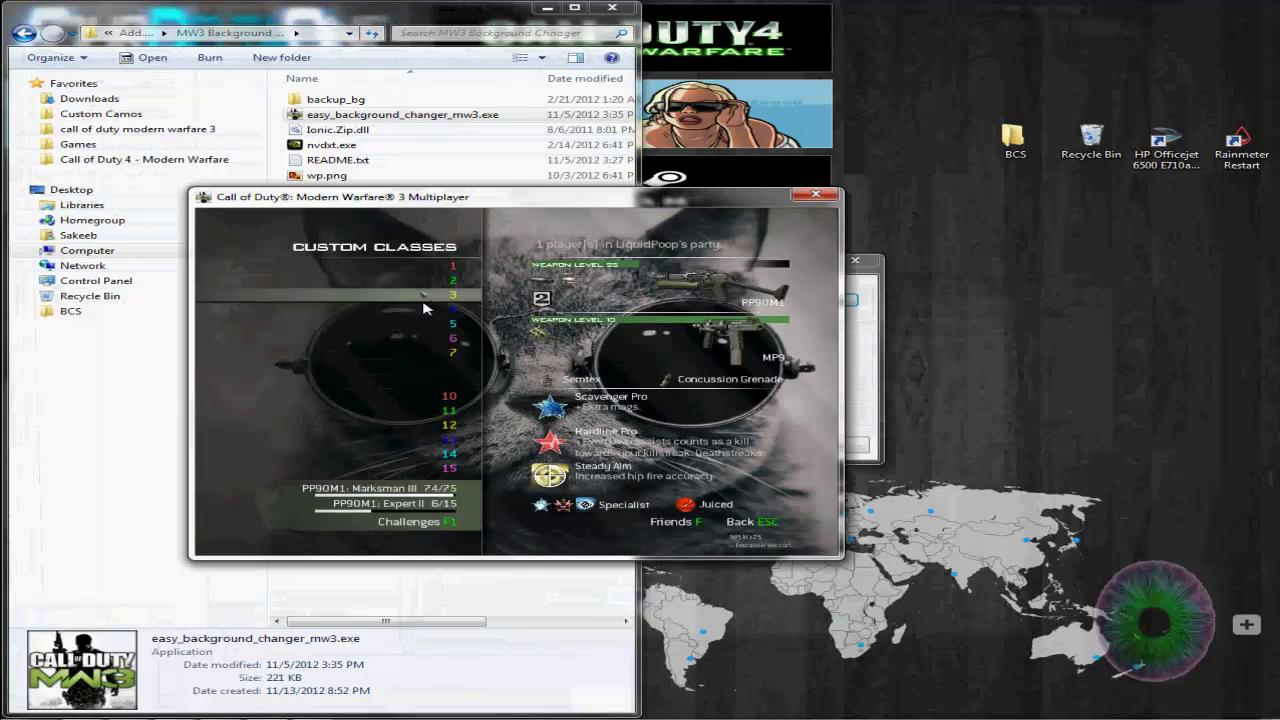
key(Escape)
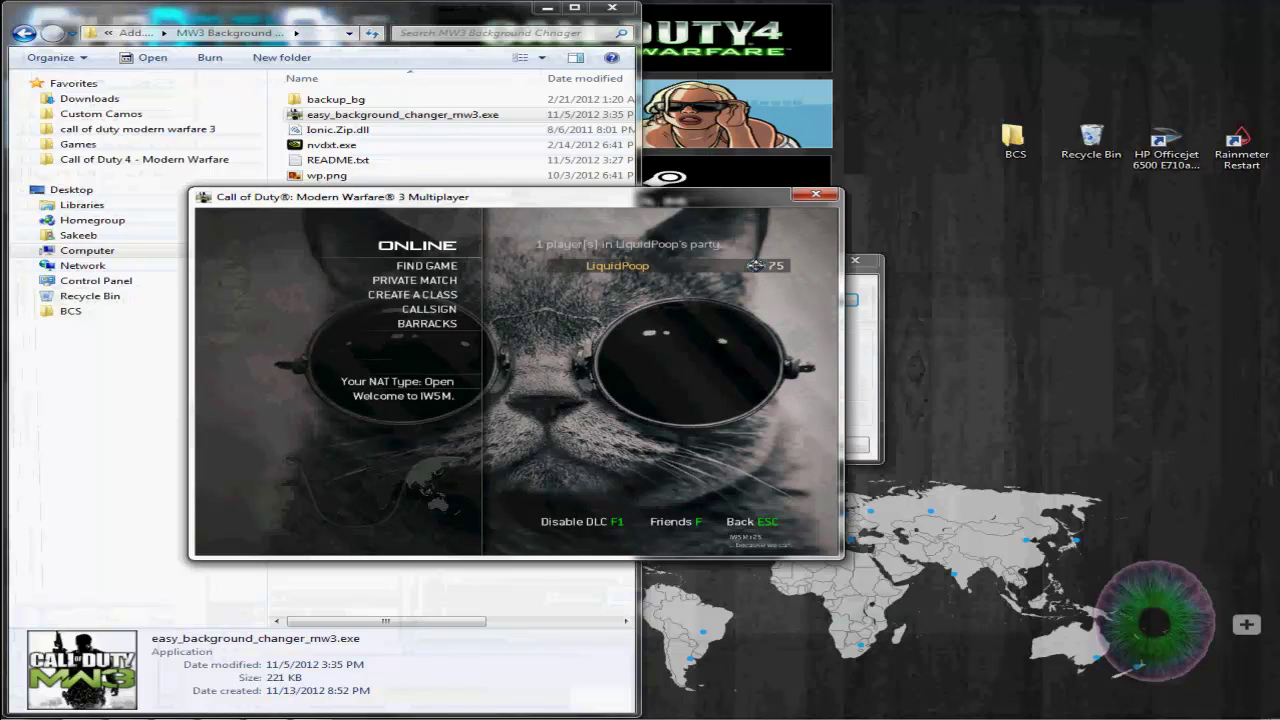
In Easy background changer for MW3, switch the type to As second background and back to As first background.
key(alt+Tab)
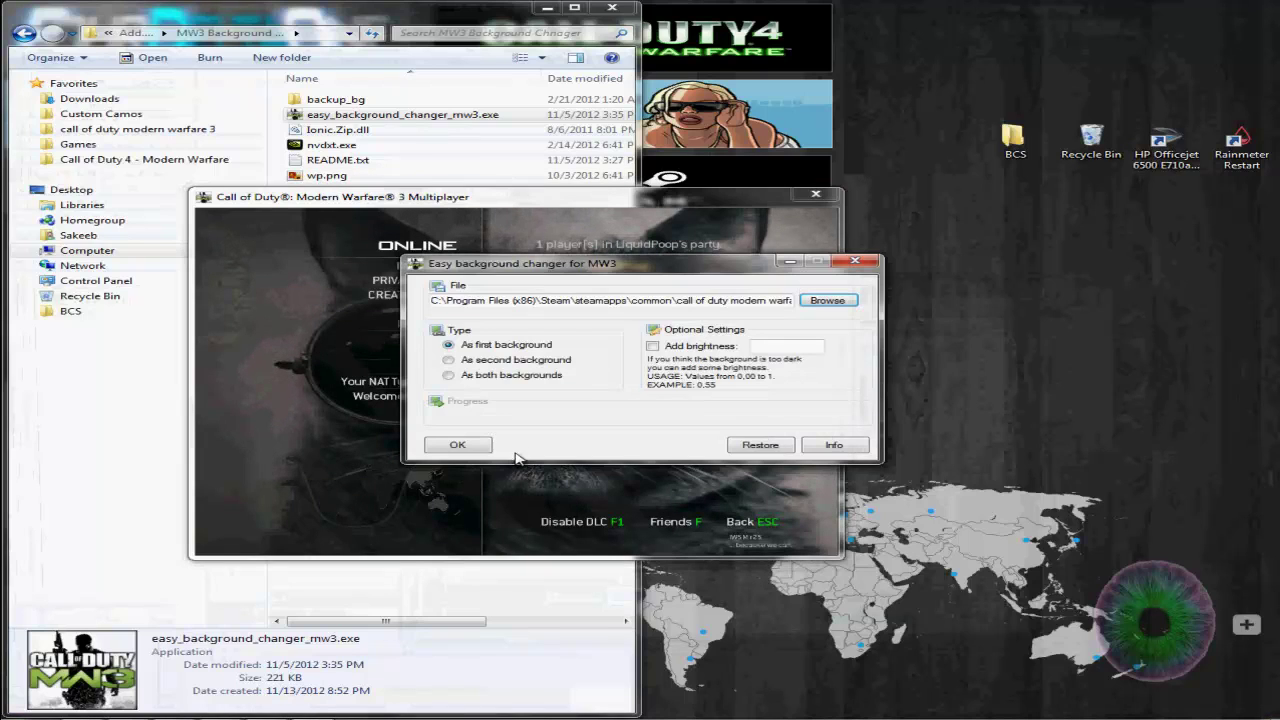
click(484, 361)
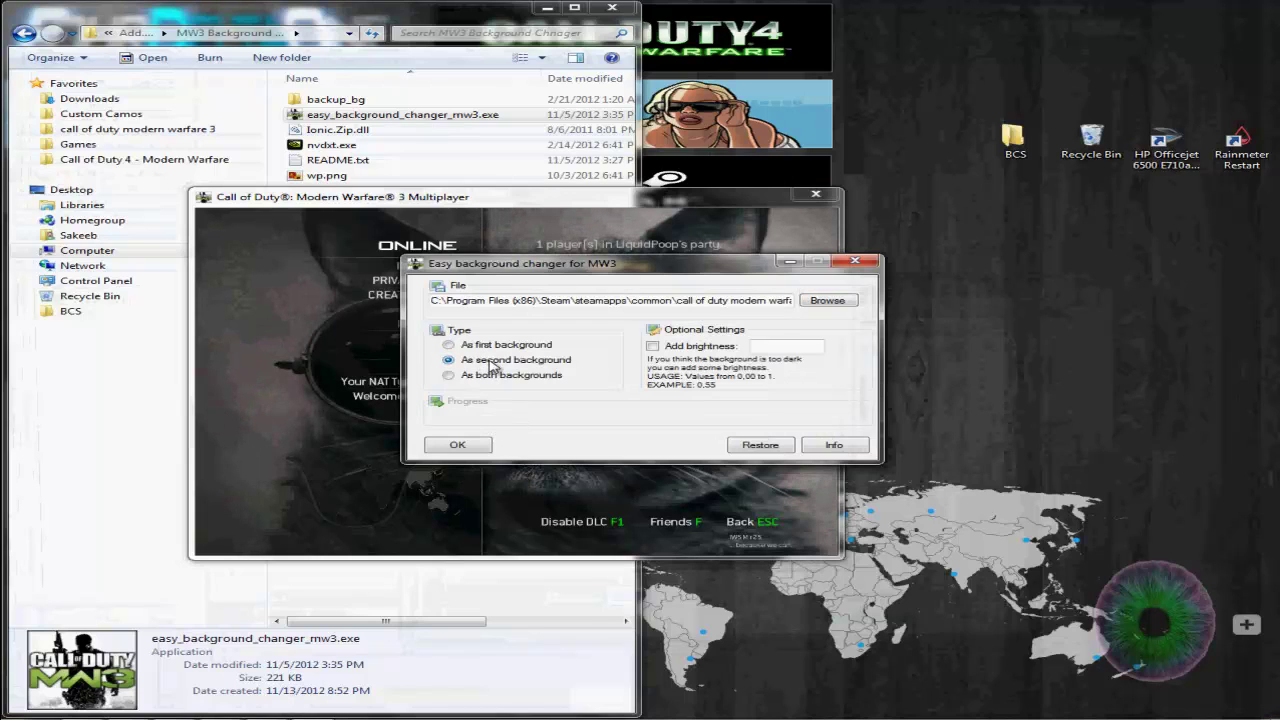
click(500, 348)
Return to Modern Warfare 3 and compare the backgrounds of the Multiplayer and Online menus.
click(576, 206)
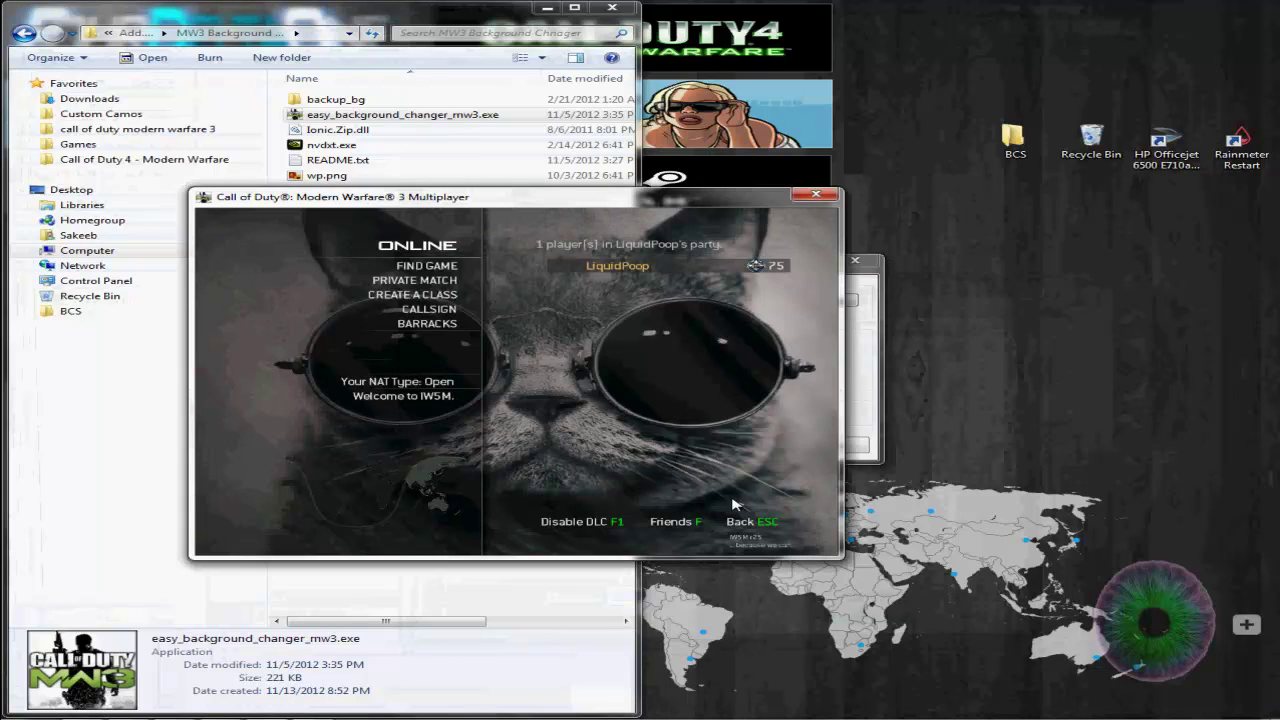
click(748, 537)
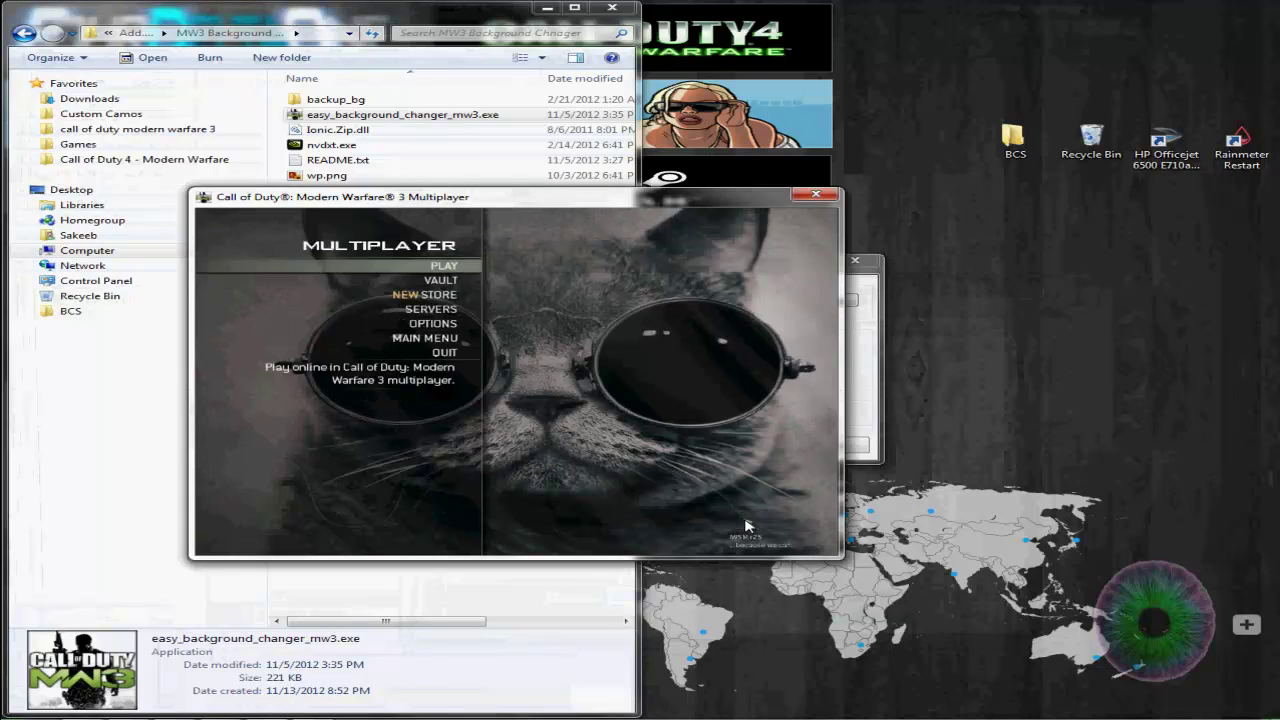
click(389, 272)
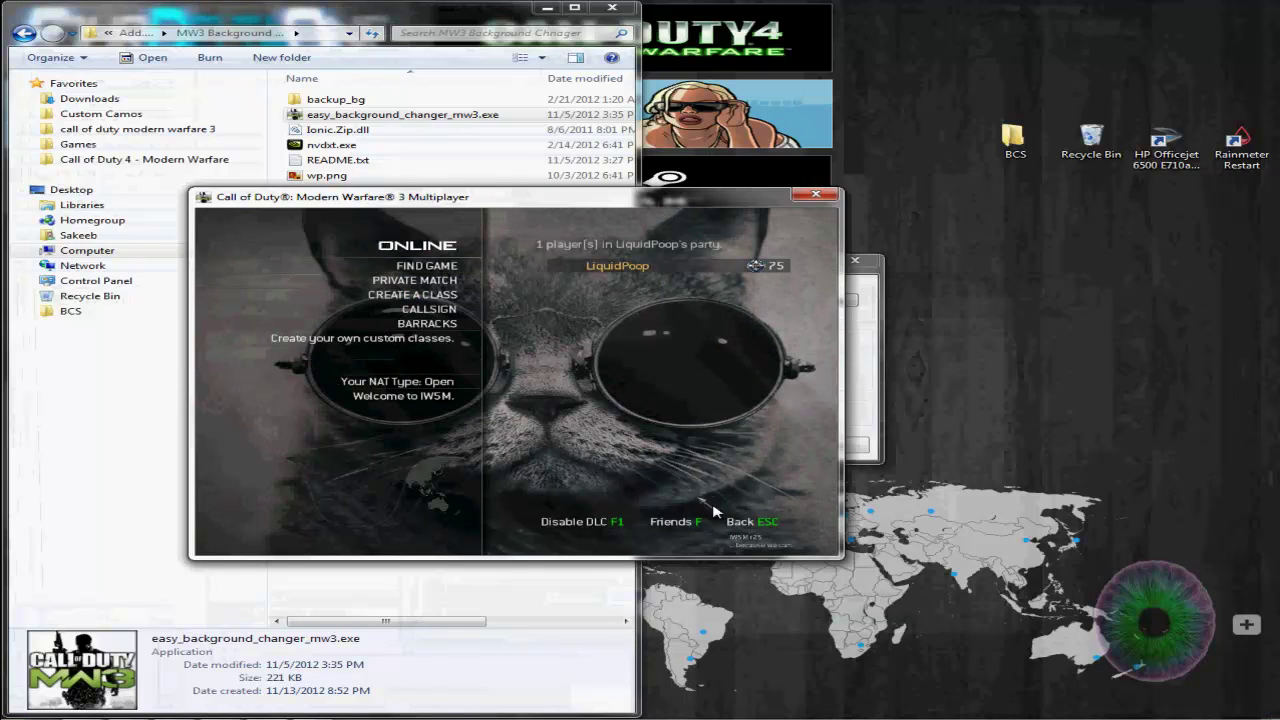
Move between the Multiplayer and Online menus again to check the custom background on each.
click(748, 522)
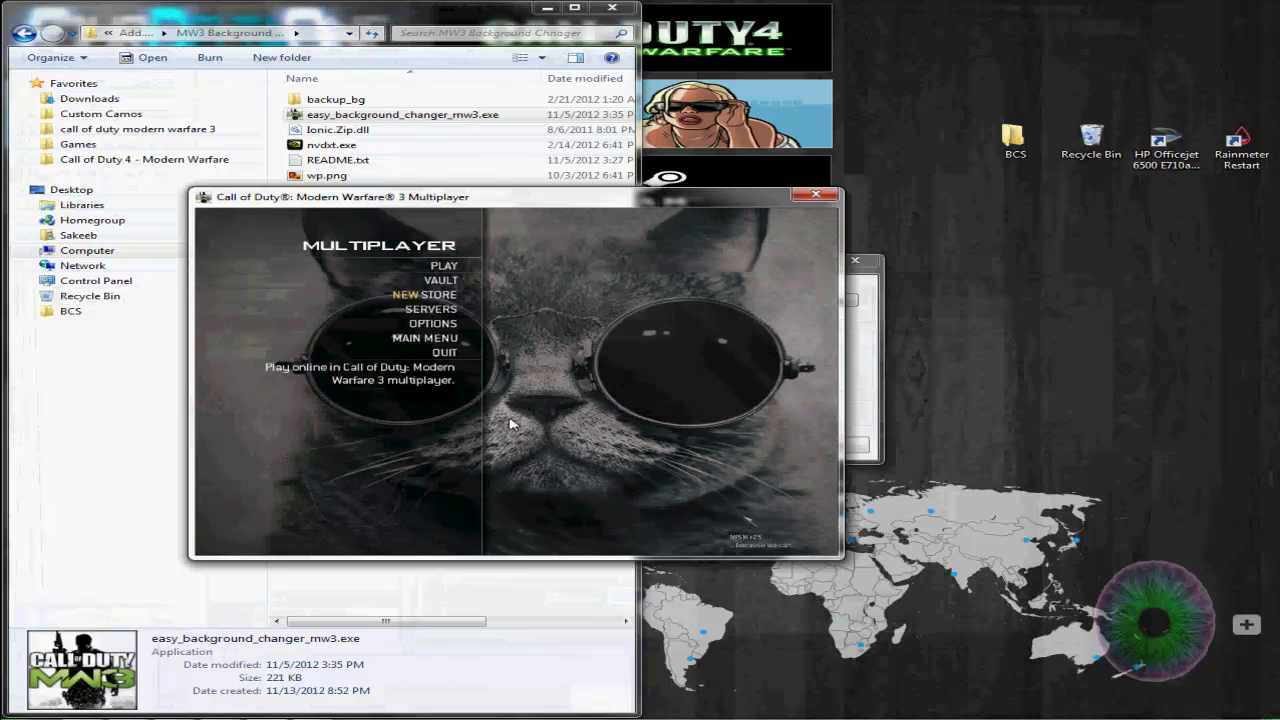
click(440, 278)
click(748, 522)
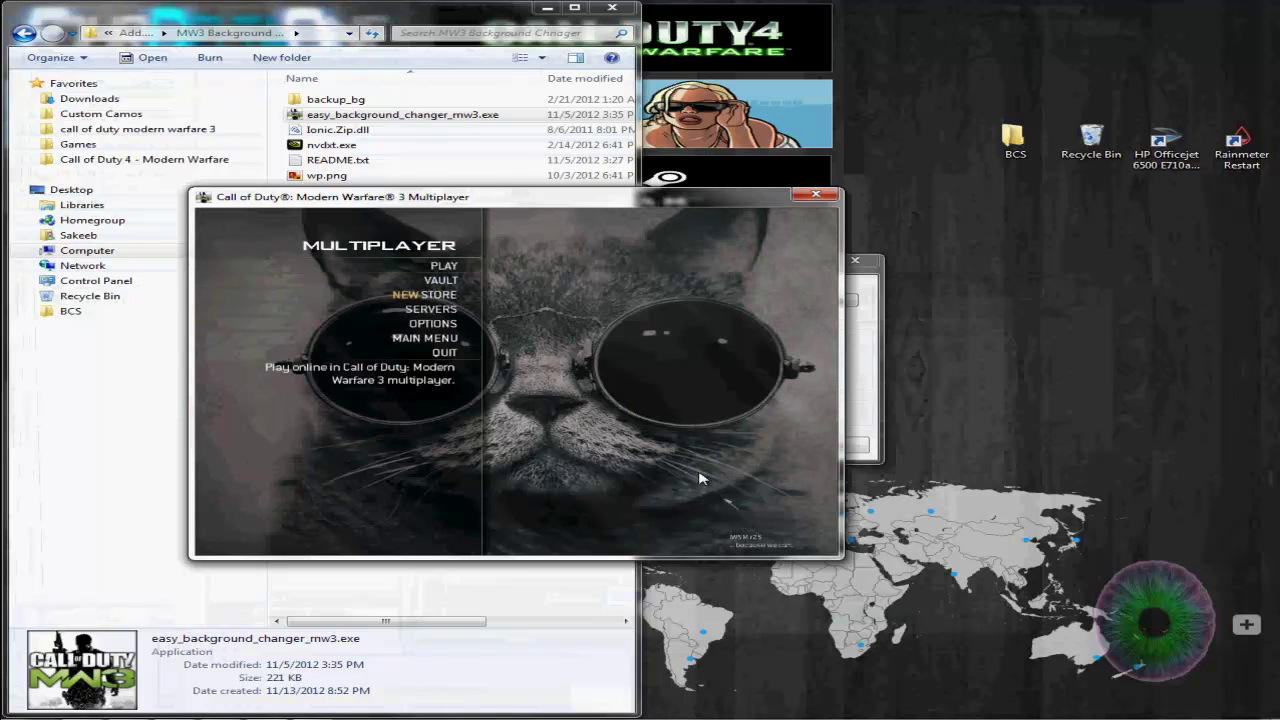
click(446, 267)
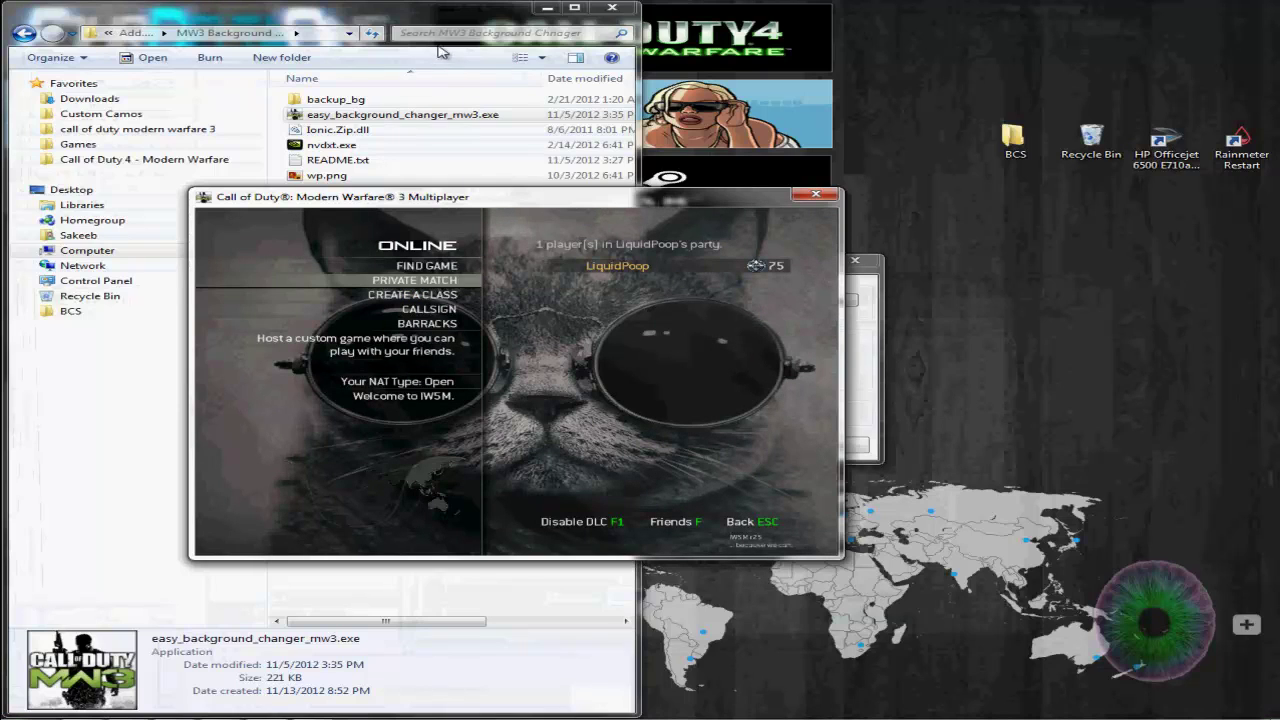
Switch to Easy background changer for MW3, enable Add brightness with a value of 1, and apply the first background.
click(338, 717)
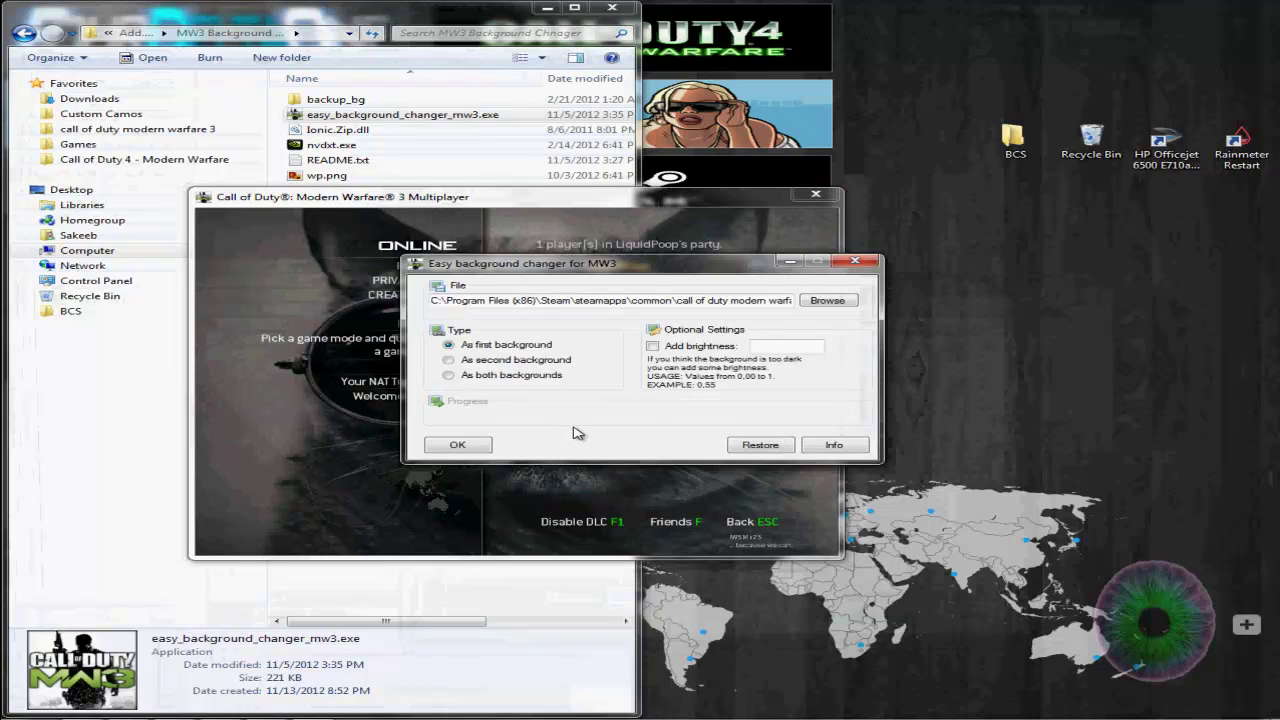
click(653, 346)
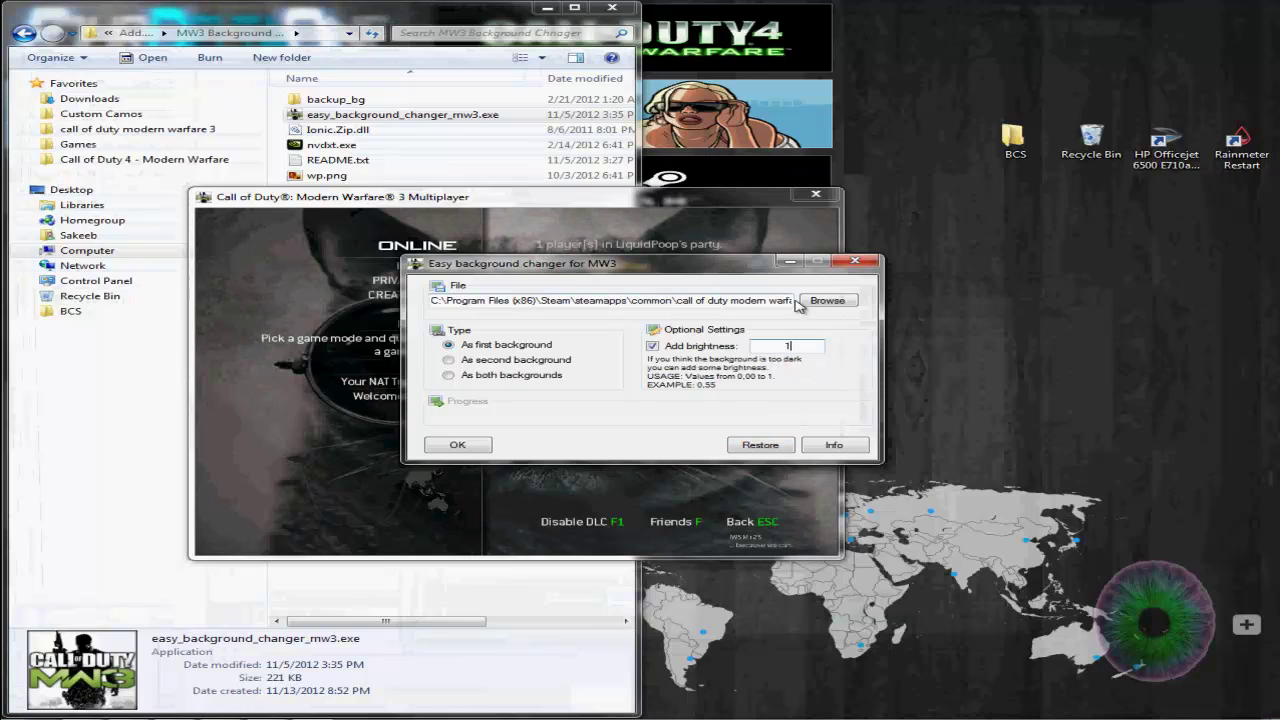
click(465, 443)
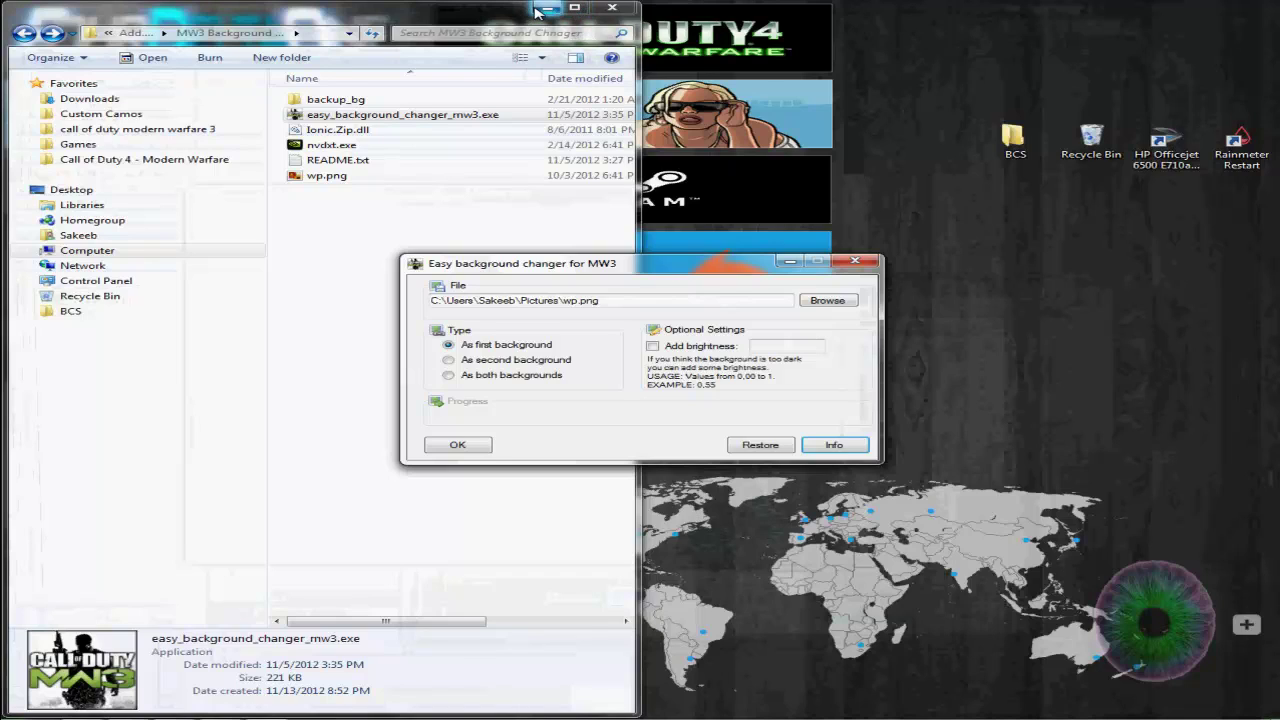
Close the MW3 Background Changer folder window and minimize Easy background changer for MW3 to uncover the game.
click(613, 9)
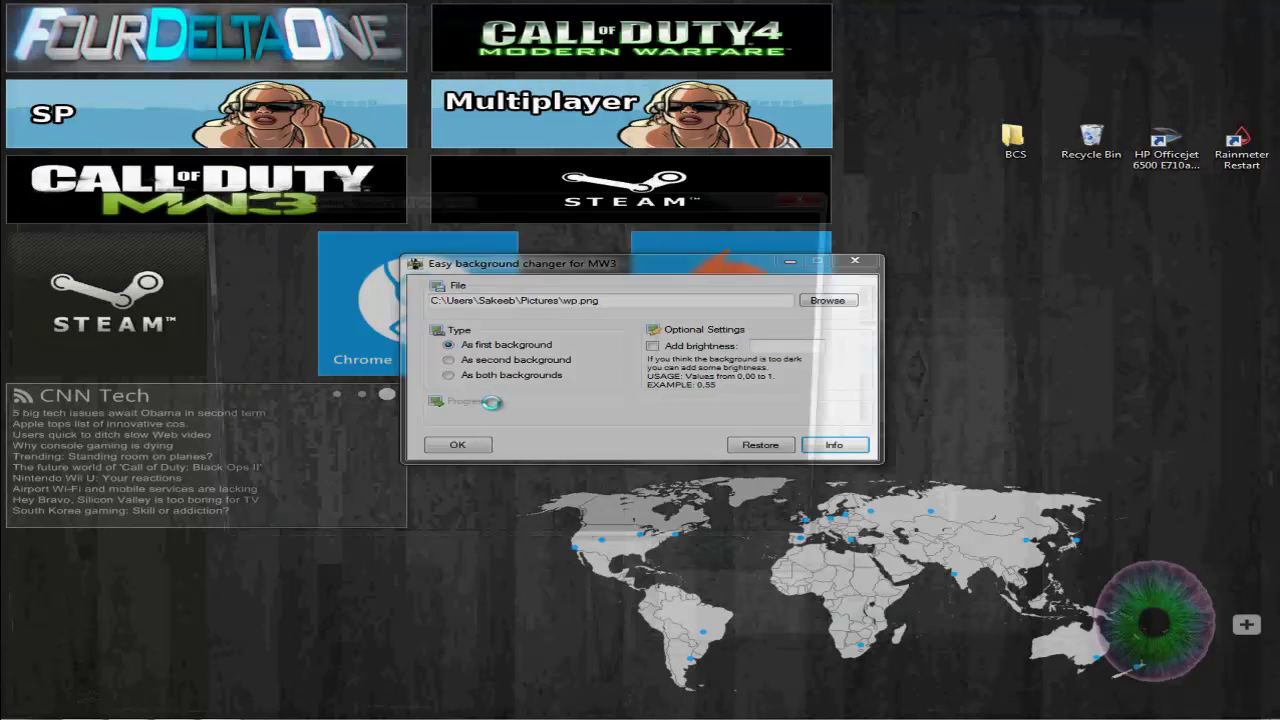
click(868, 285)
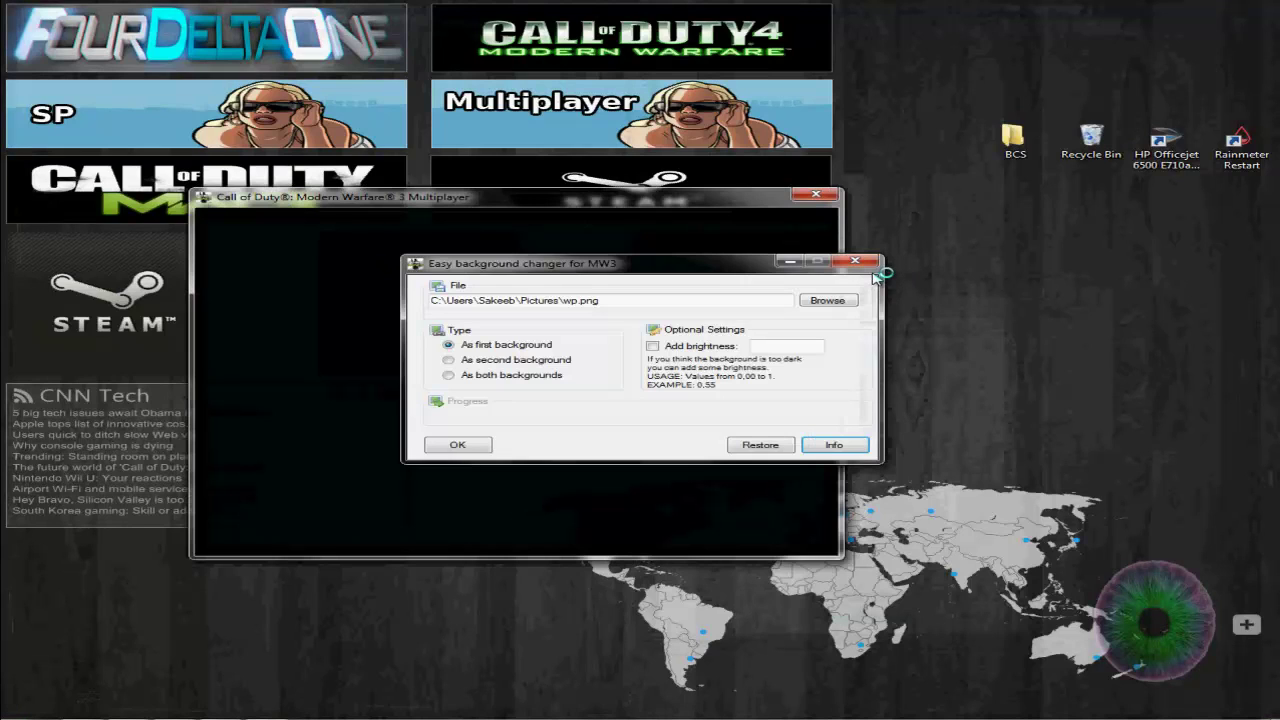
click(800, 264)
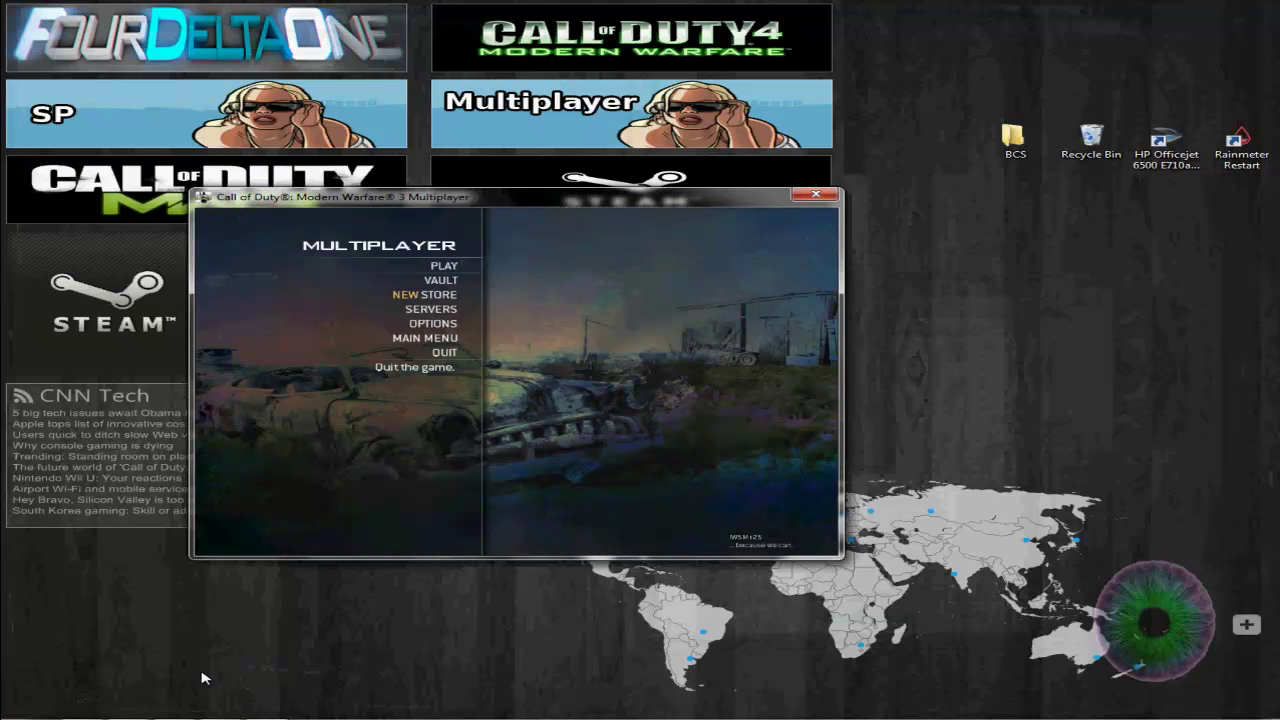
In Modern Warfare 3, inspect the background of the Online menu and return to the Multiplayer menu.
drag(203, 675, 237, 583)
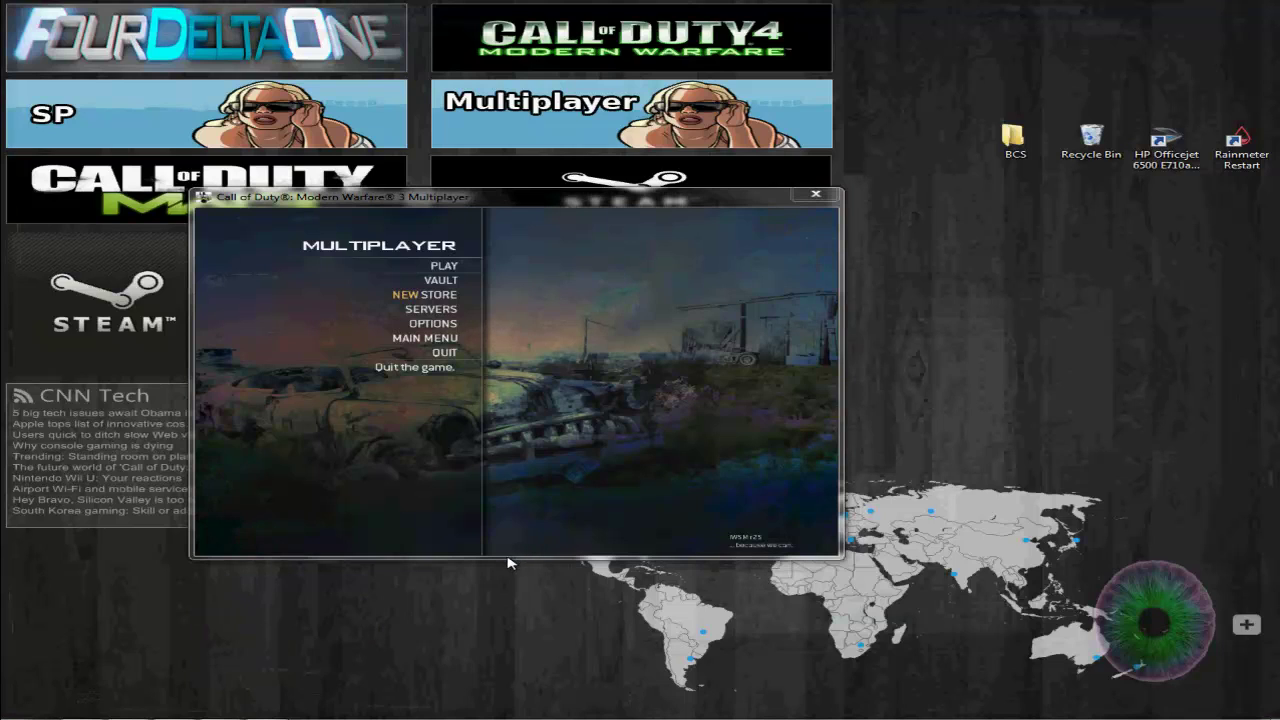
click(594, 288)
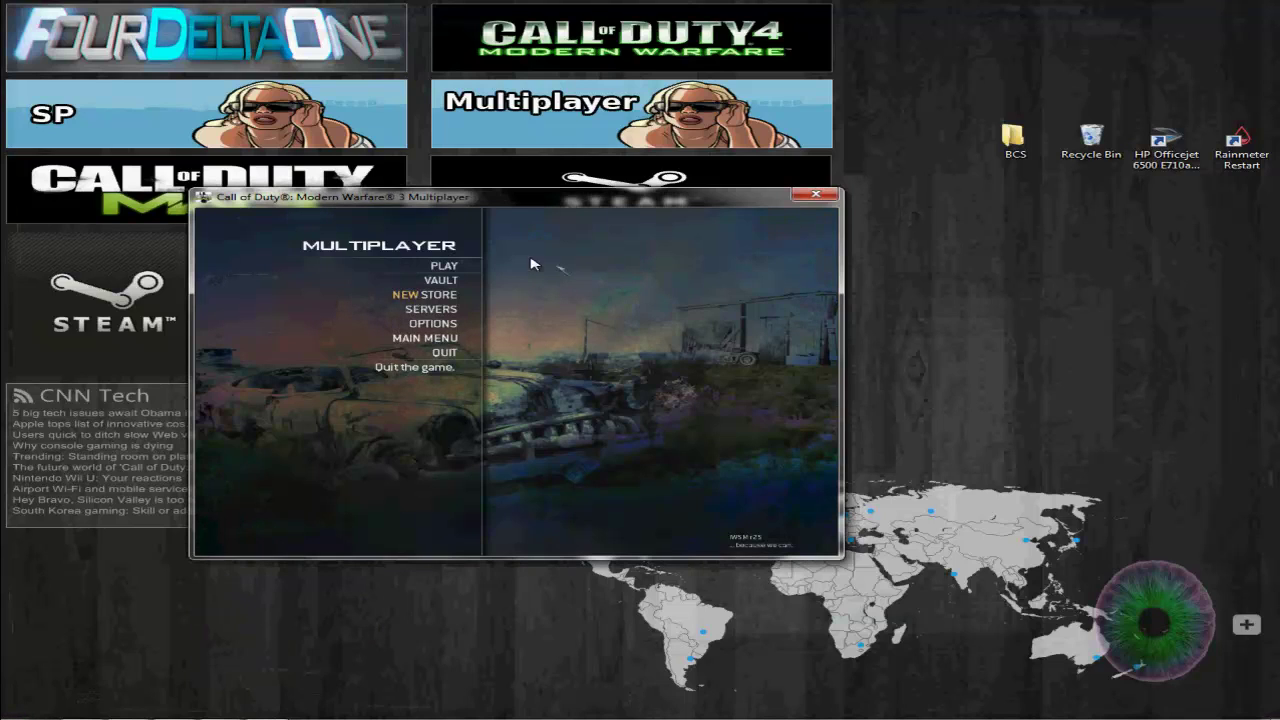
click(445, 267)
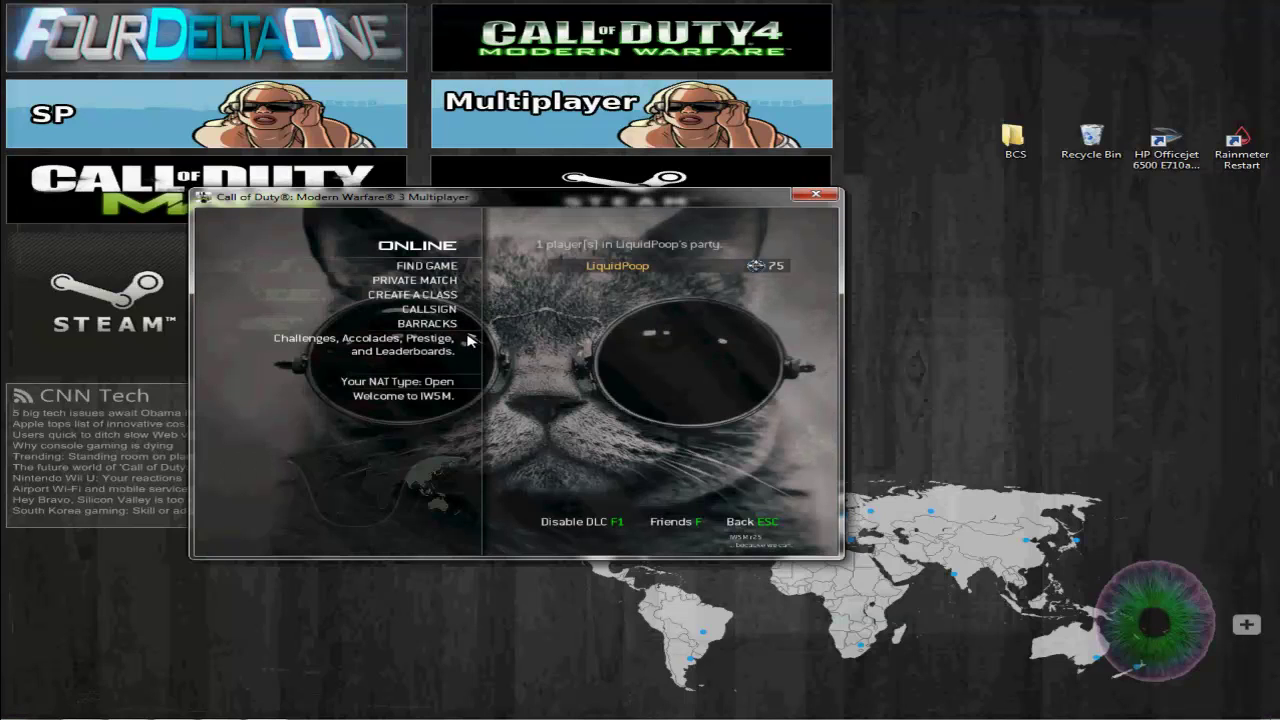
click(738, 525)
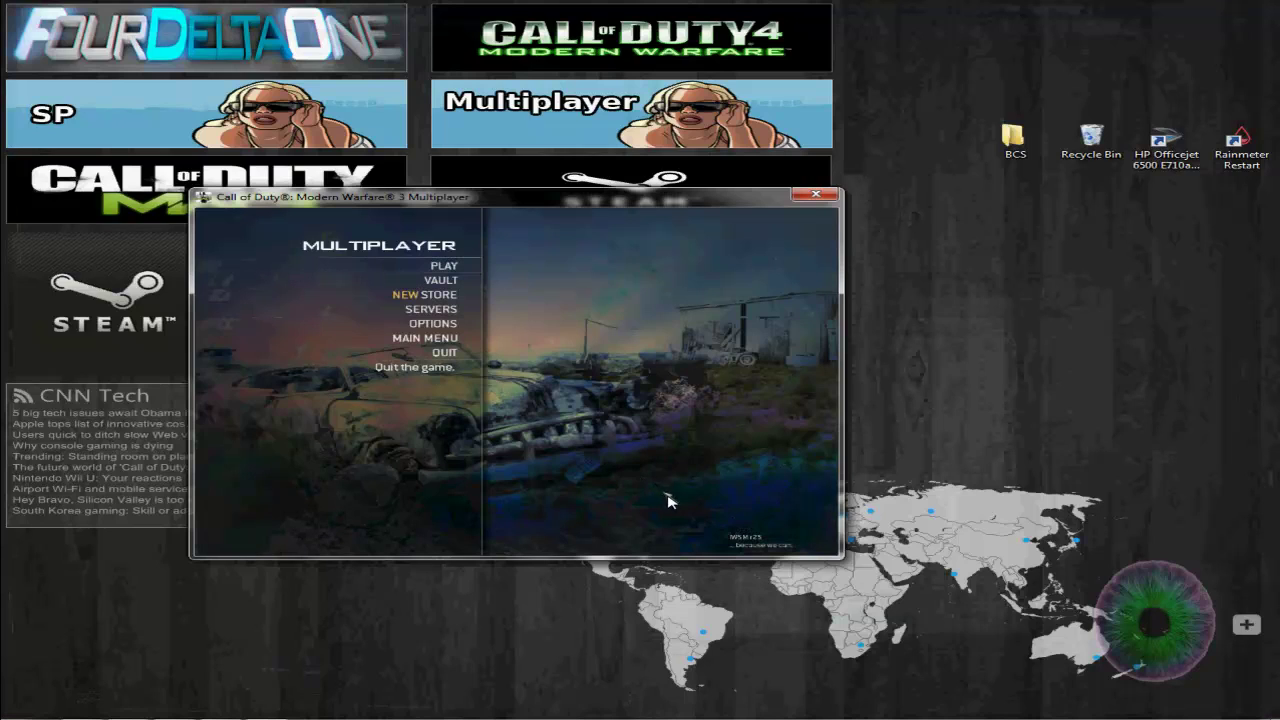